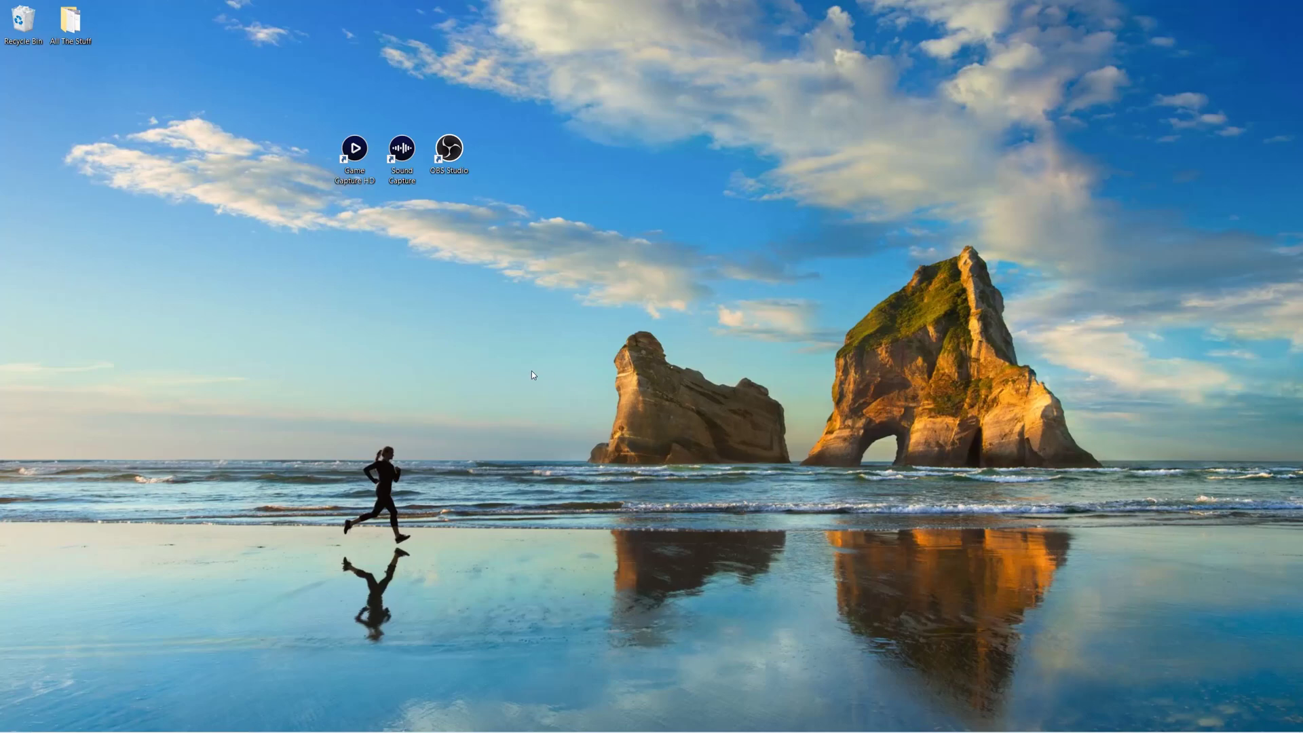
# Launch Elgato Game Capture HD from its desktop shortcut to bring up the HD60 Pro.
pyautogui.click(360, 183)
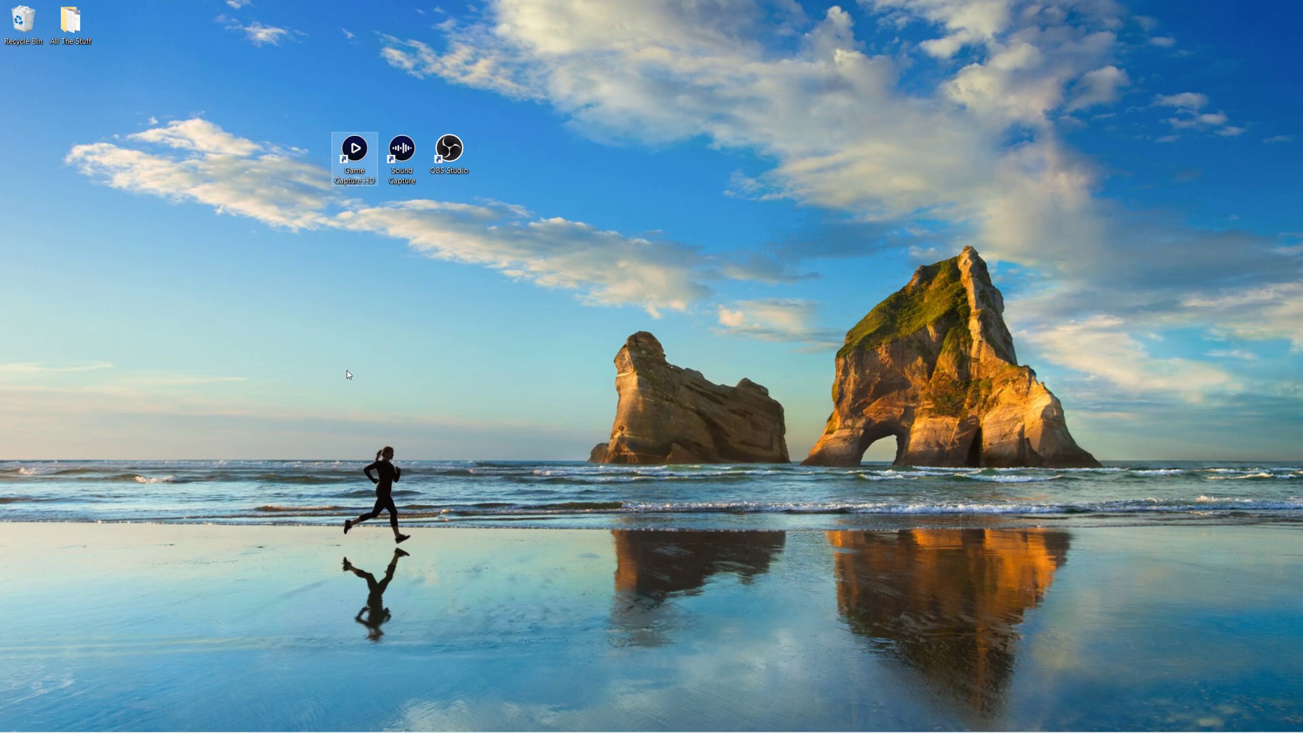
pyautogui.press('Return')
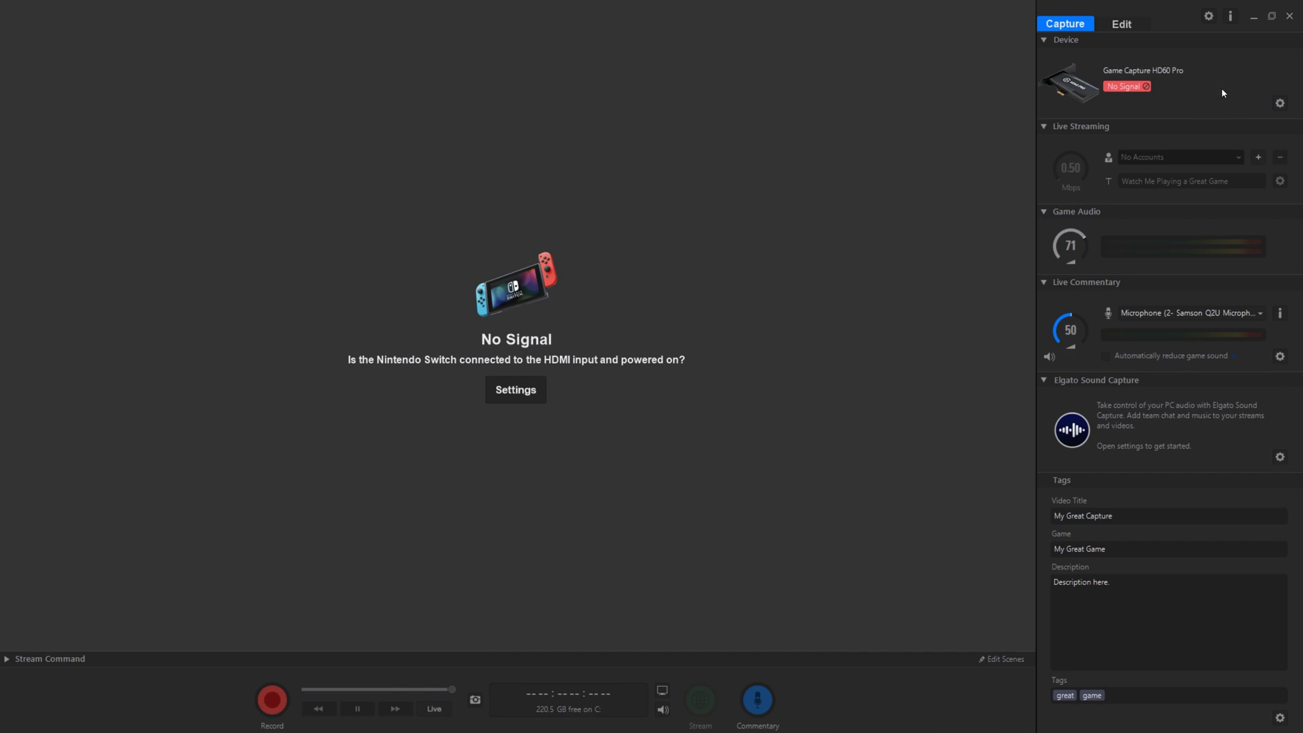
# Open the HD60 Pro device settings and drag the dialog down-right to expose the preview.
pyautogui.click(1279, 104)
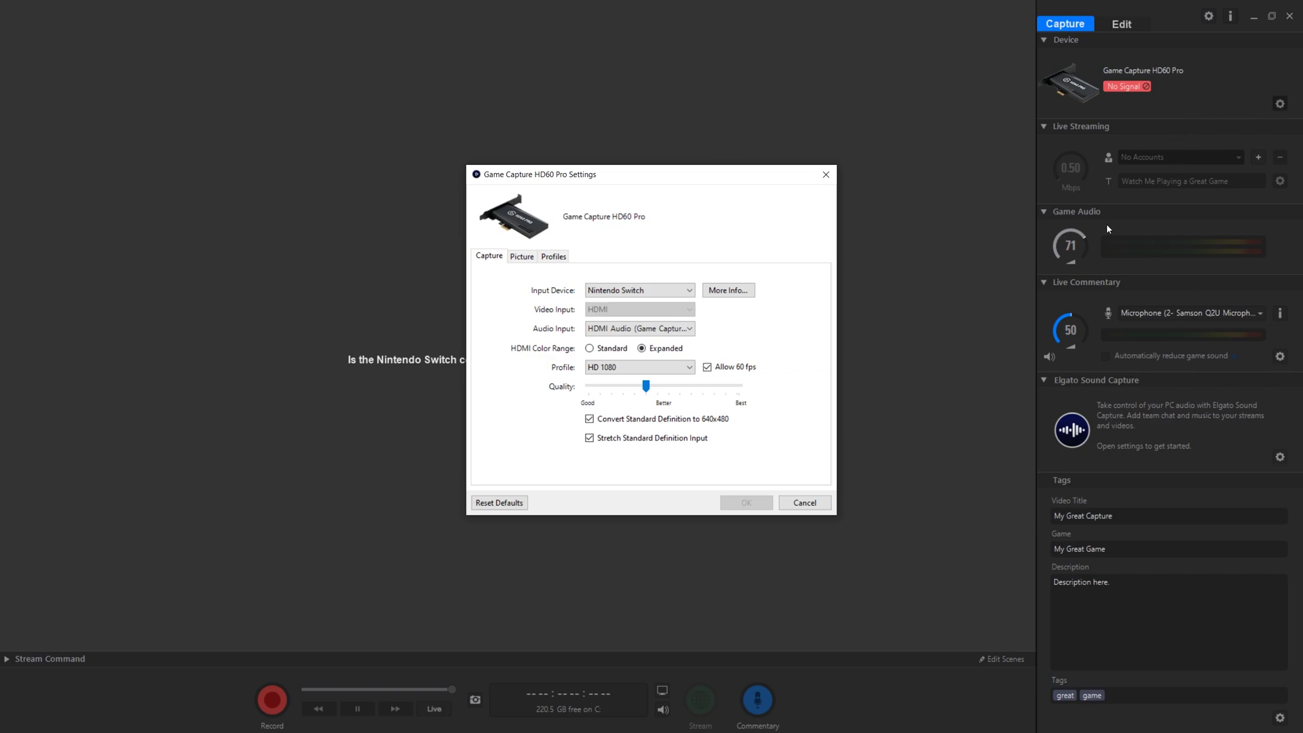
pyautogui.moveTo(714, 178); pyautogui.dragTo(899, 307)
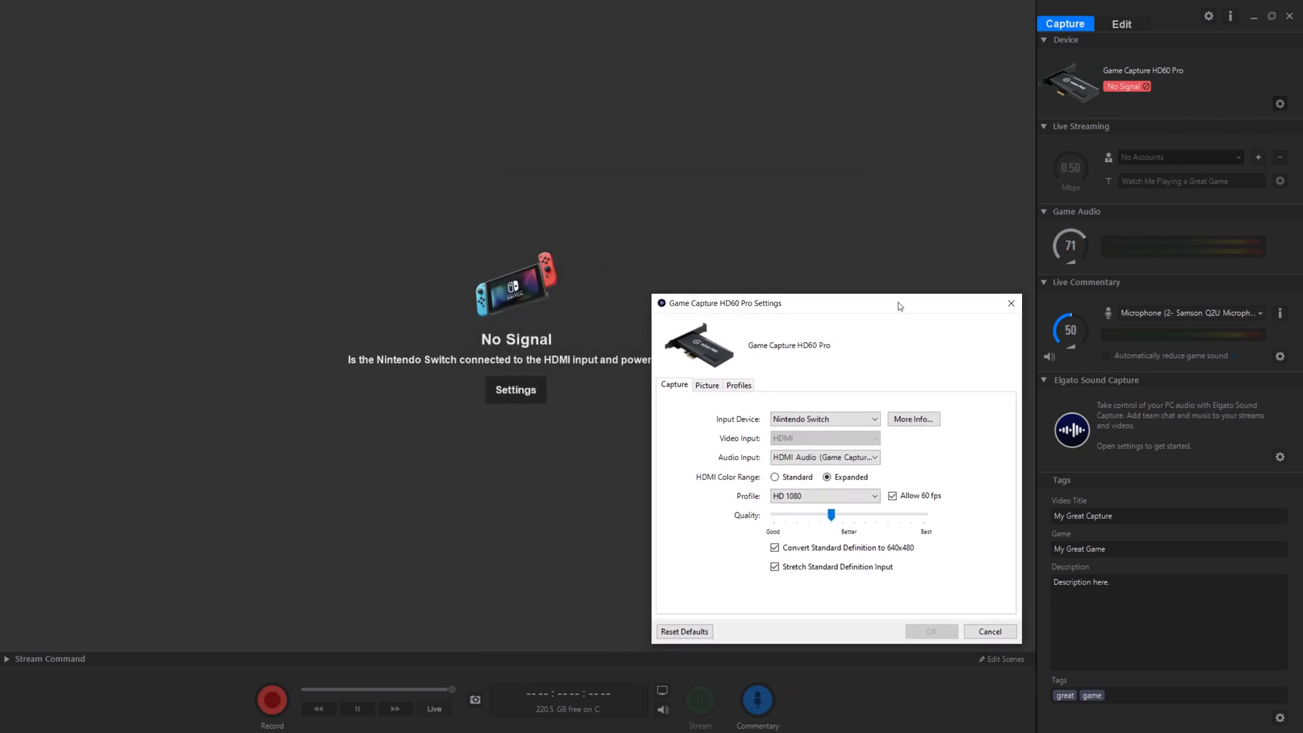
# Set the HD60 Pro input device to PlayStation 4.
pyautogui.click(876, 420)
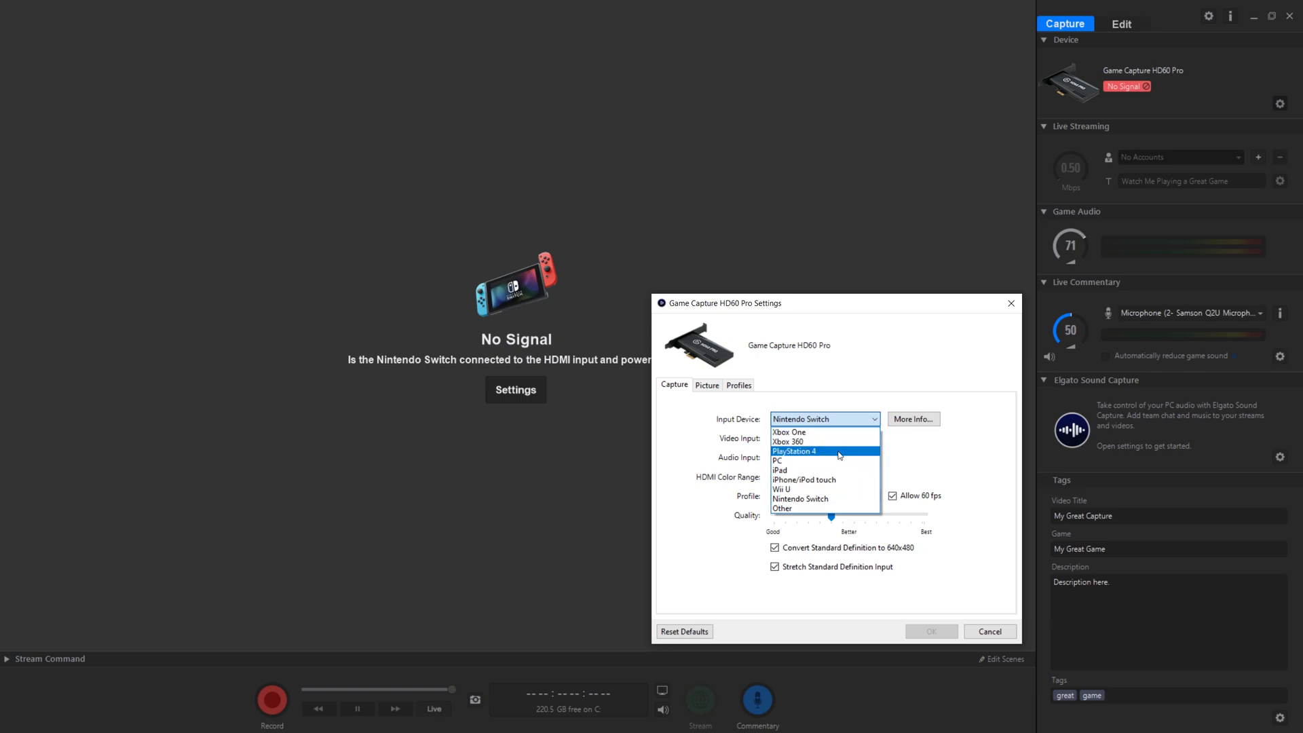
pyautogui.click(840, 453)
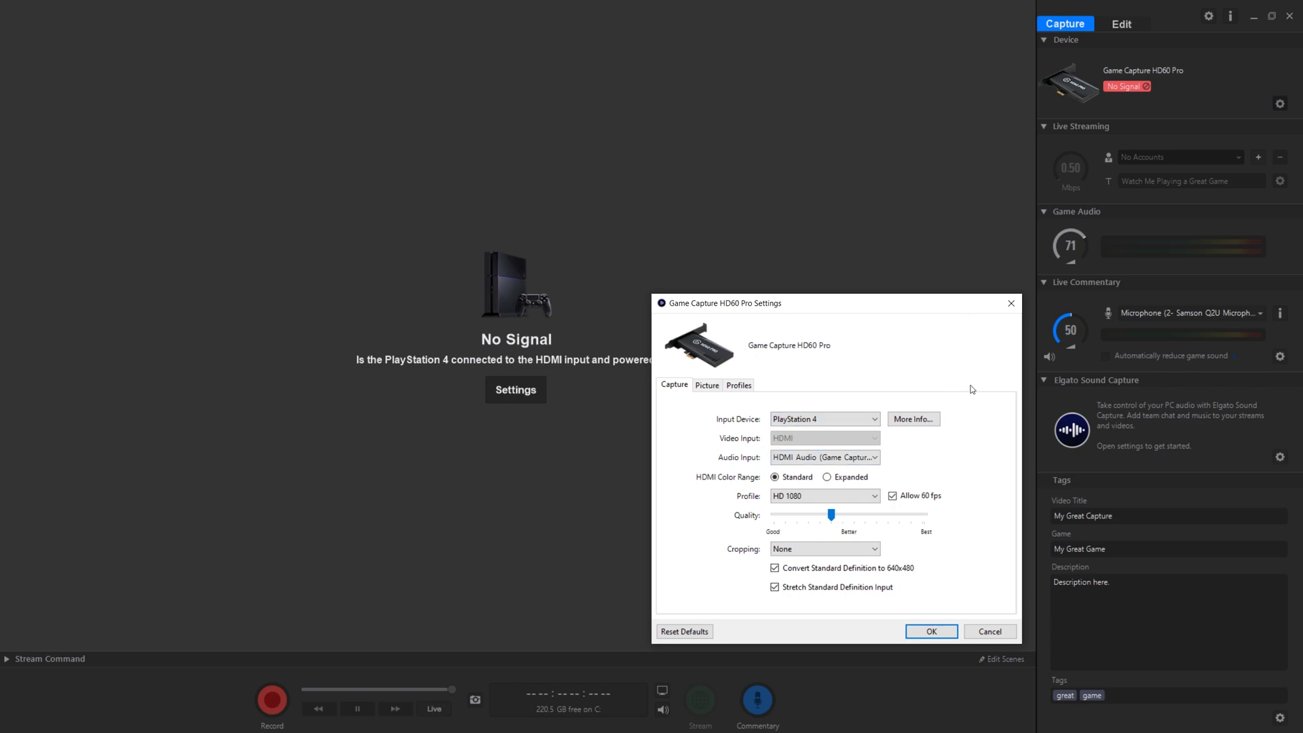
pyautogui.click(858, 421)
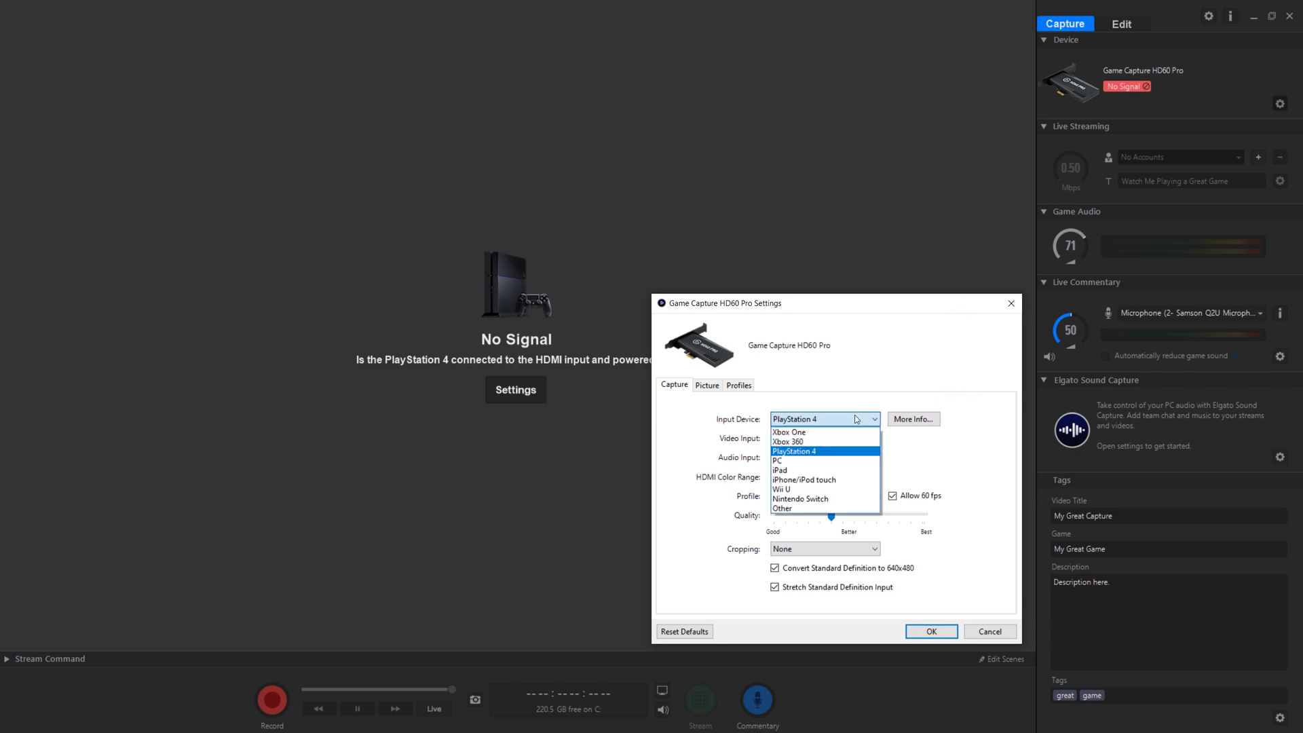
pyautogui.click(825, 451)
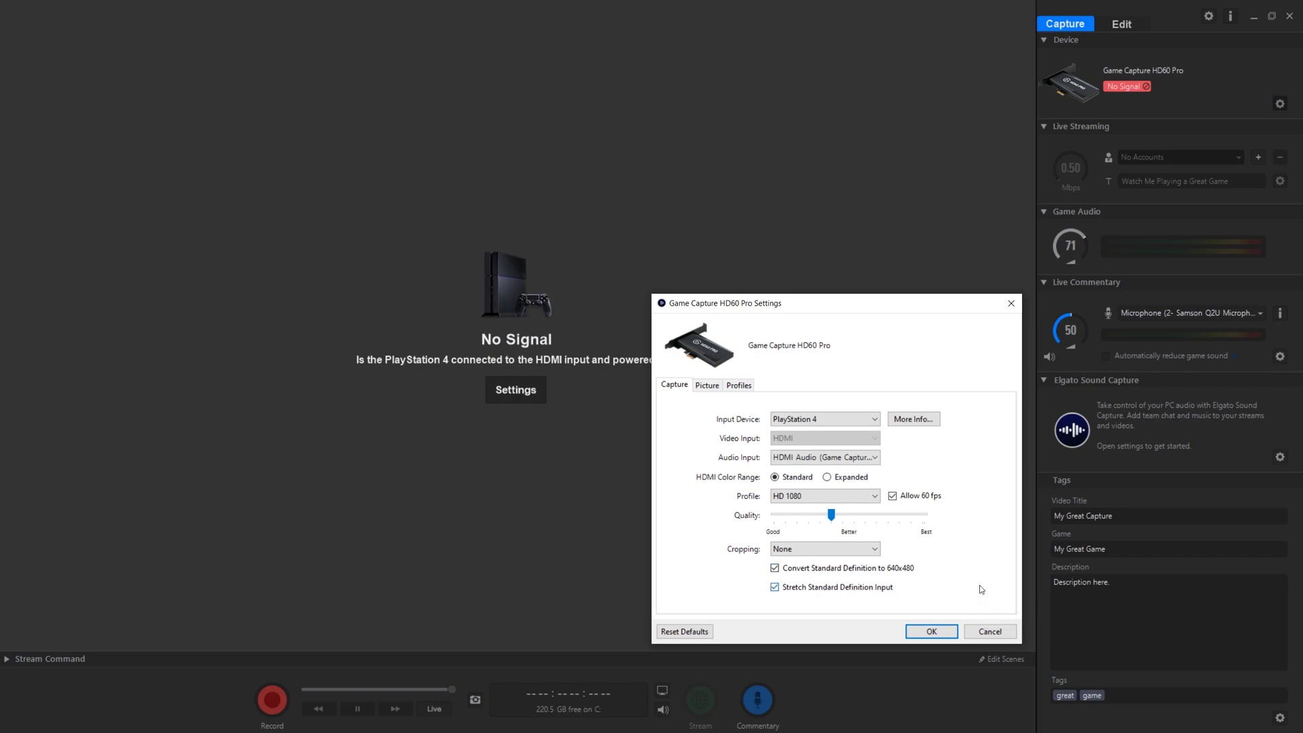
# Look through the Picture and Profiles tabs, then close the settings and Game Capture HD.
pyautogui.click(704, 387)
pyautogui.click(749, 390)
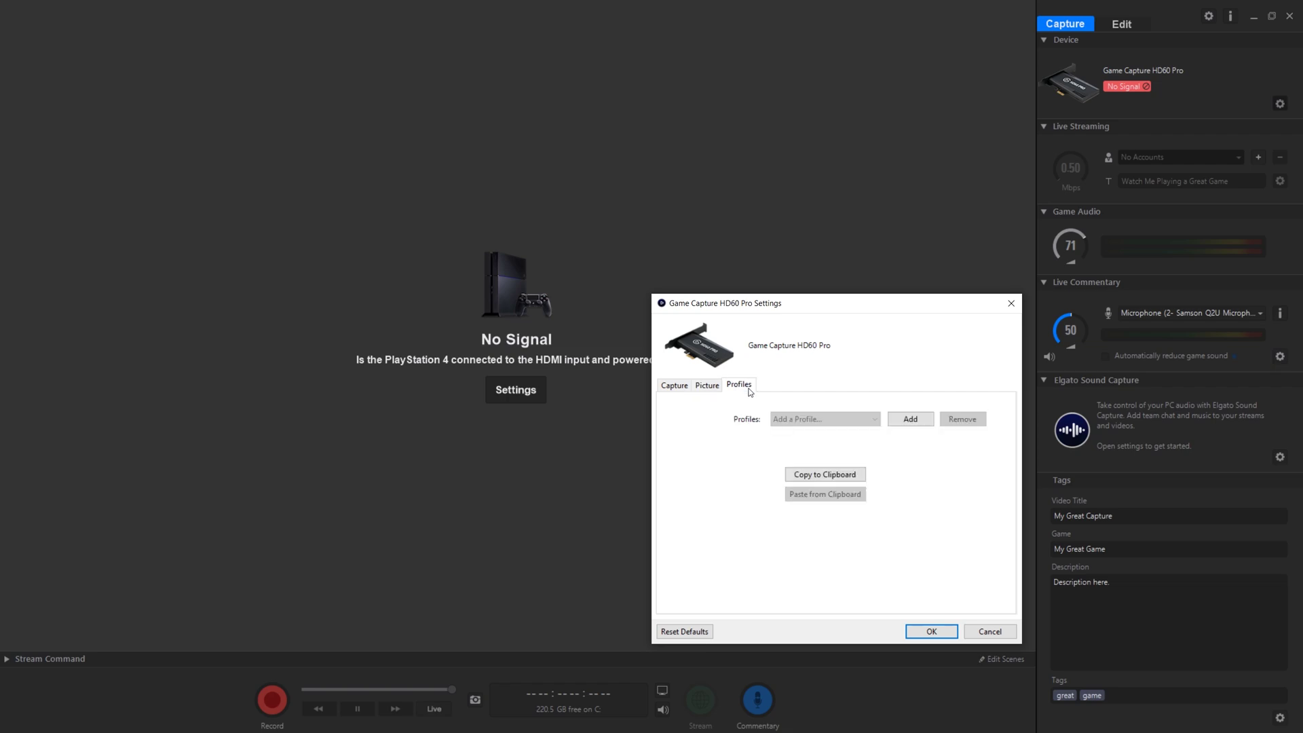
pyautogui.click(675, 385)
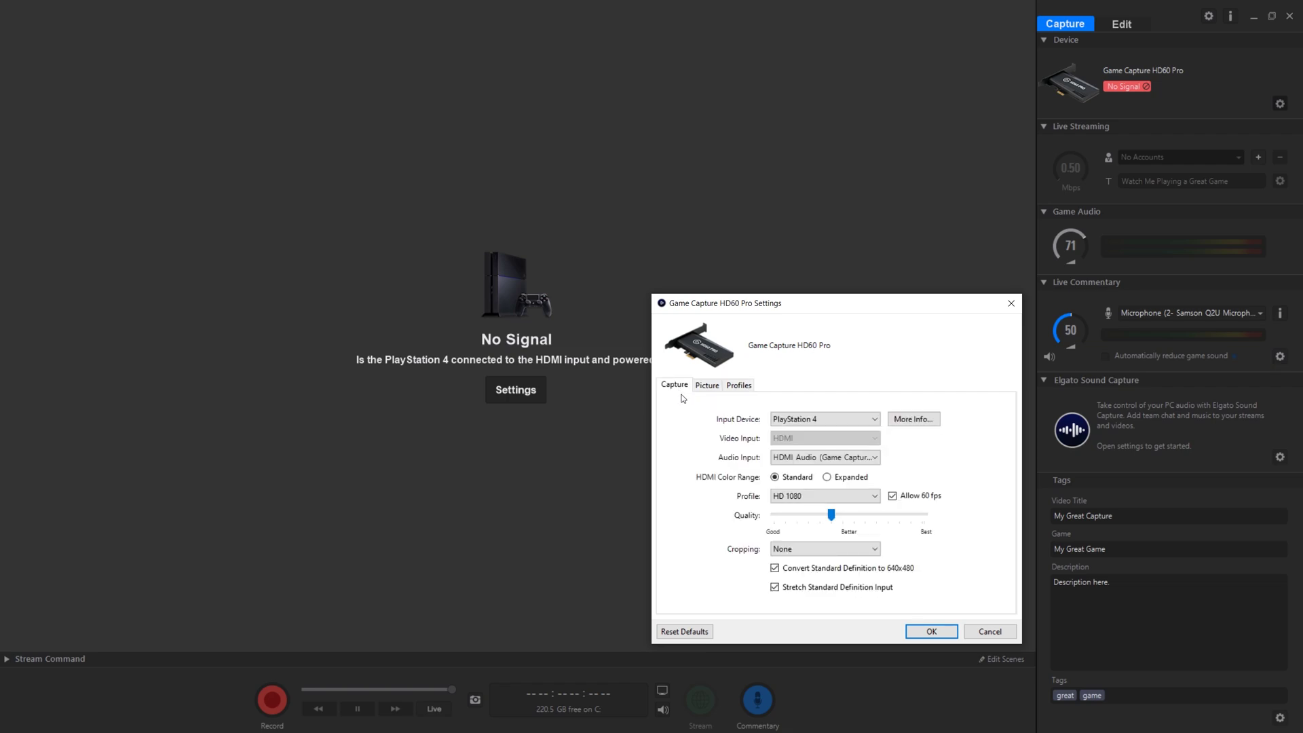
pyautogui.click(1011, 303)
pyautogui.click(1290, 17)
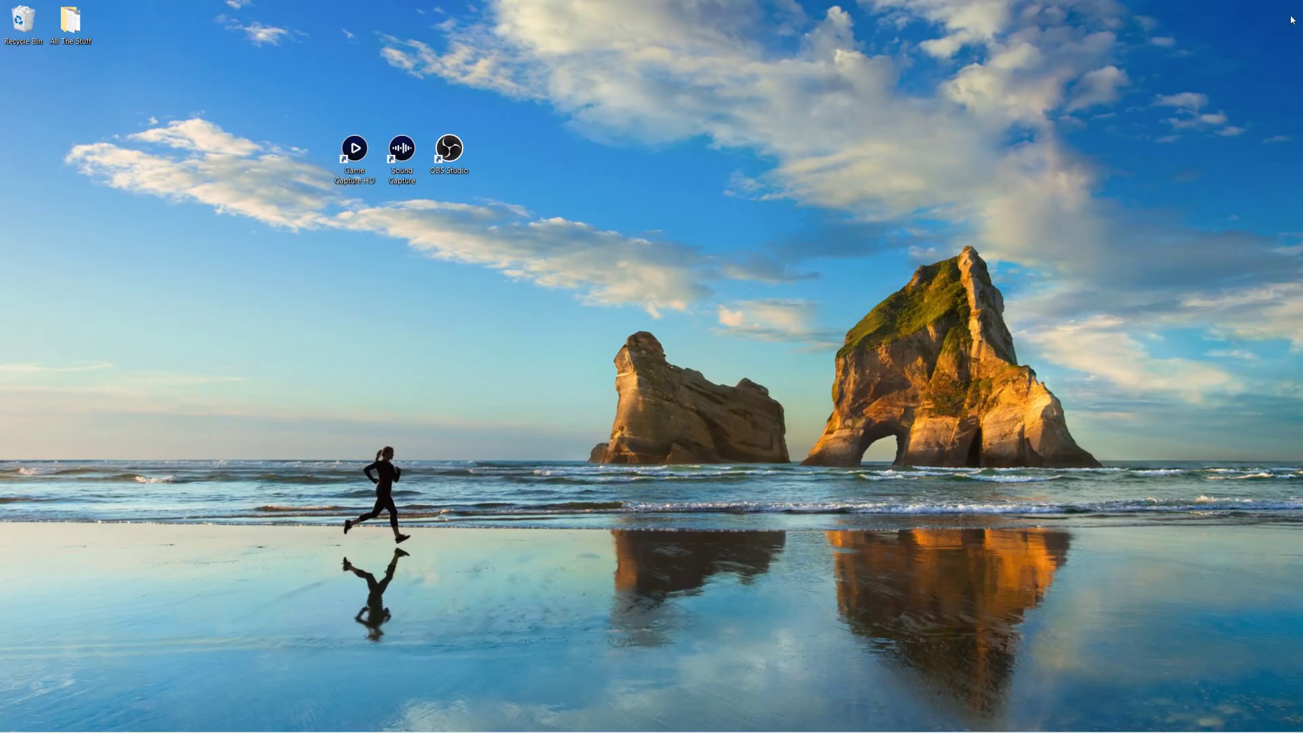
# Launch OBS Studio and open its Settings window from the File menu.
pyautogui.doubleClick(451, 148)
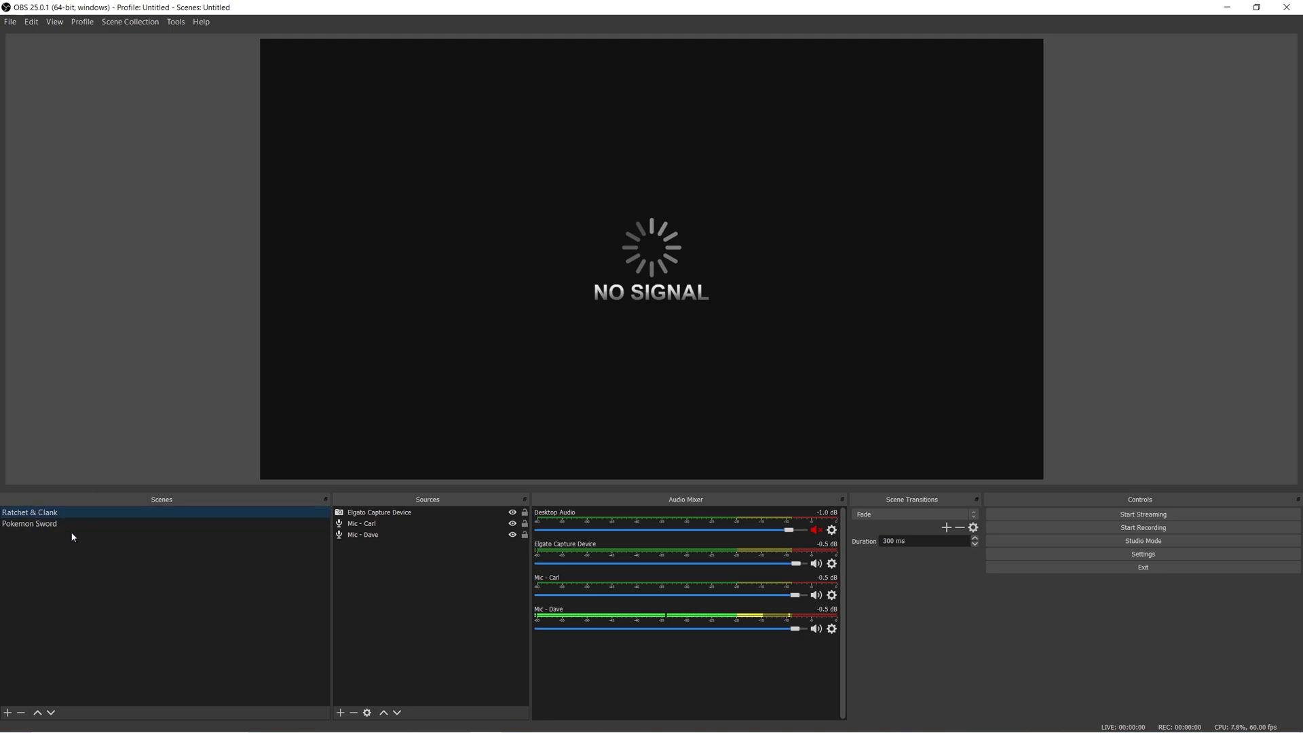
pyautogui.click(10, 23)
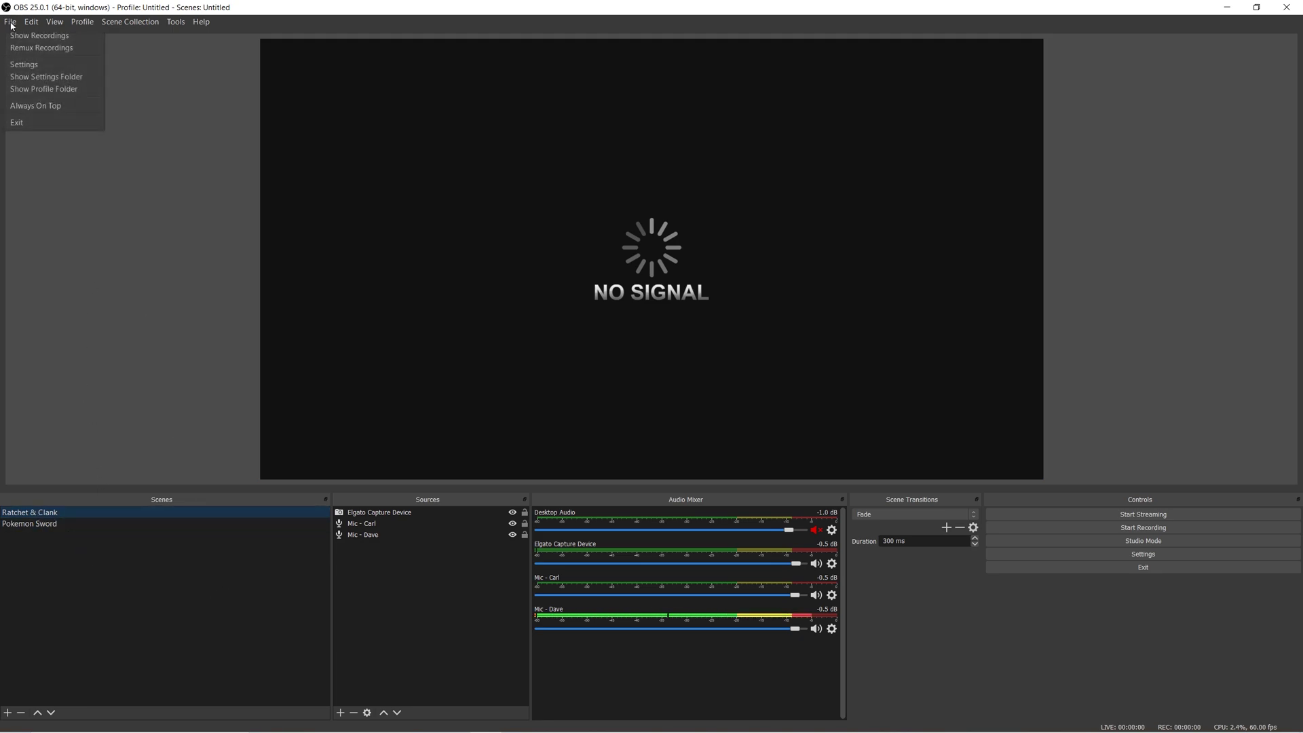
pyautogui.click(27, 64)
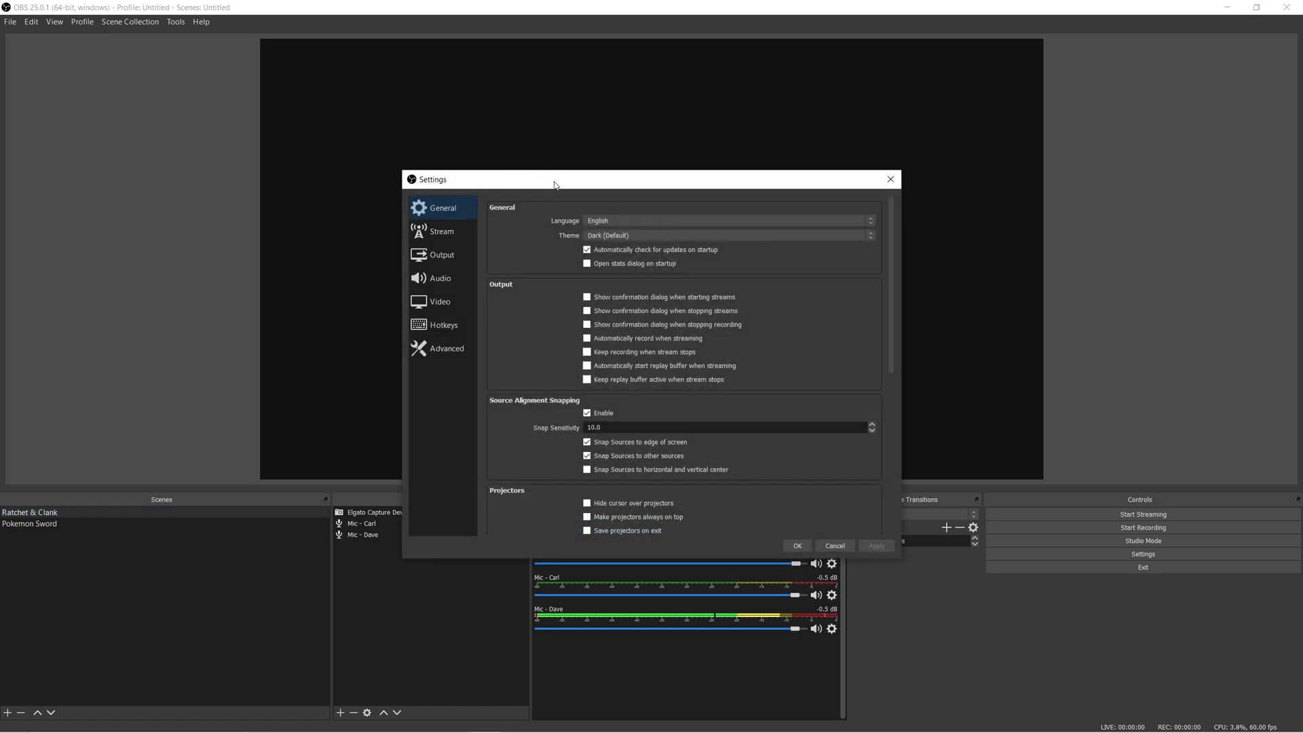
# Move the Settings window higher and stretch it taller to show more General options.
pyautogui.moveTo(554, 184); pyautogui.dragTo(562, 93)
pyautogui.moveTo(855, 465); pyautogui.dragTo(869, 666)
pyautogui.scroll(-3, 860, 467)
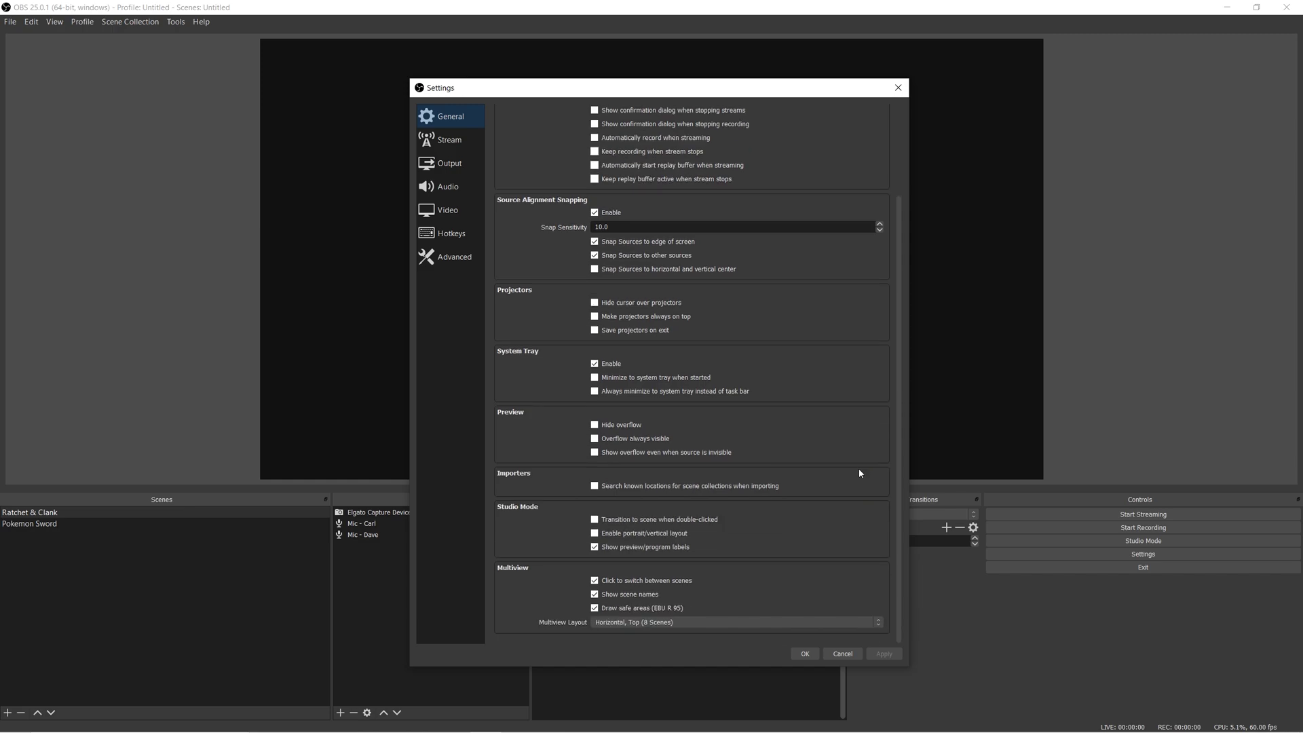
pyautogui.scroll(3, 859, 470)
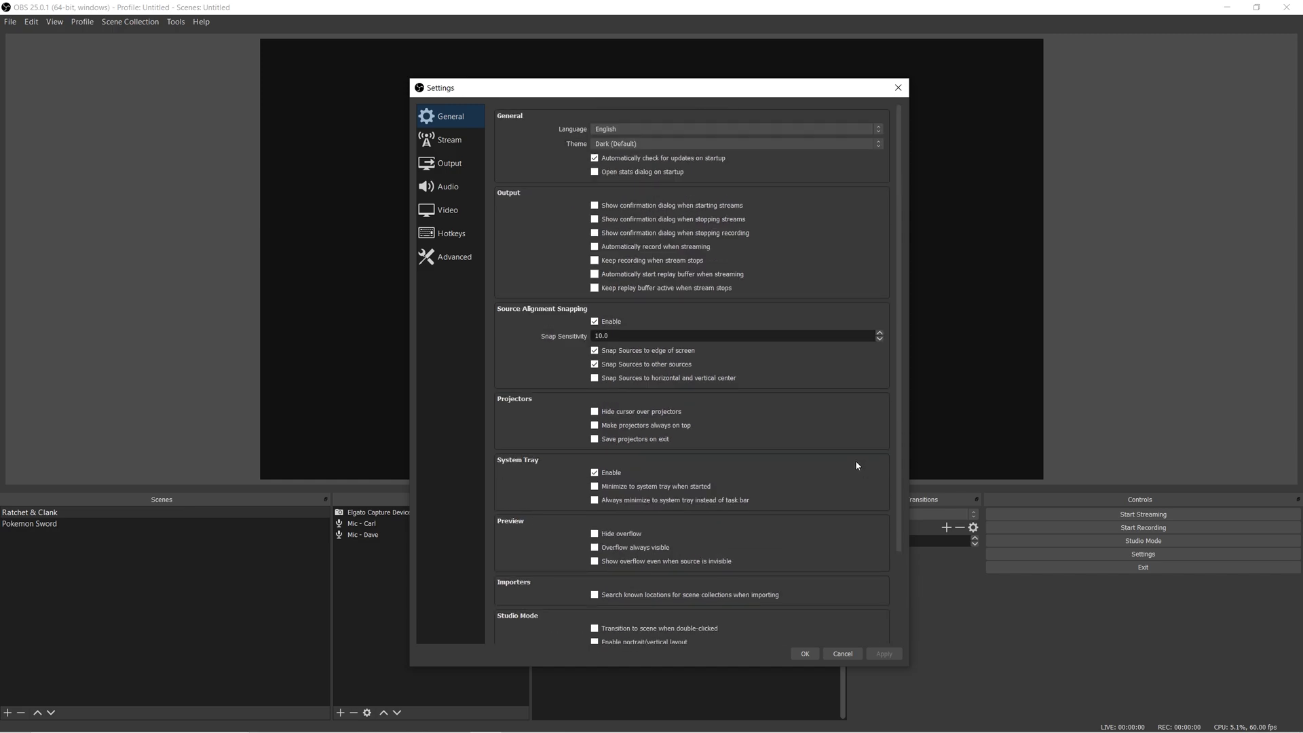
# Show Output > Recording: mp4, NVIDIA NVENC H.264, VBR at 40000 Kbps with 60000 Kbps max.
pyautogui.click(453, 172)
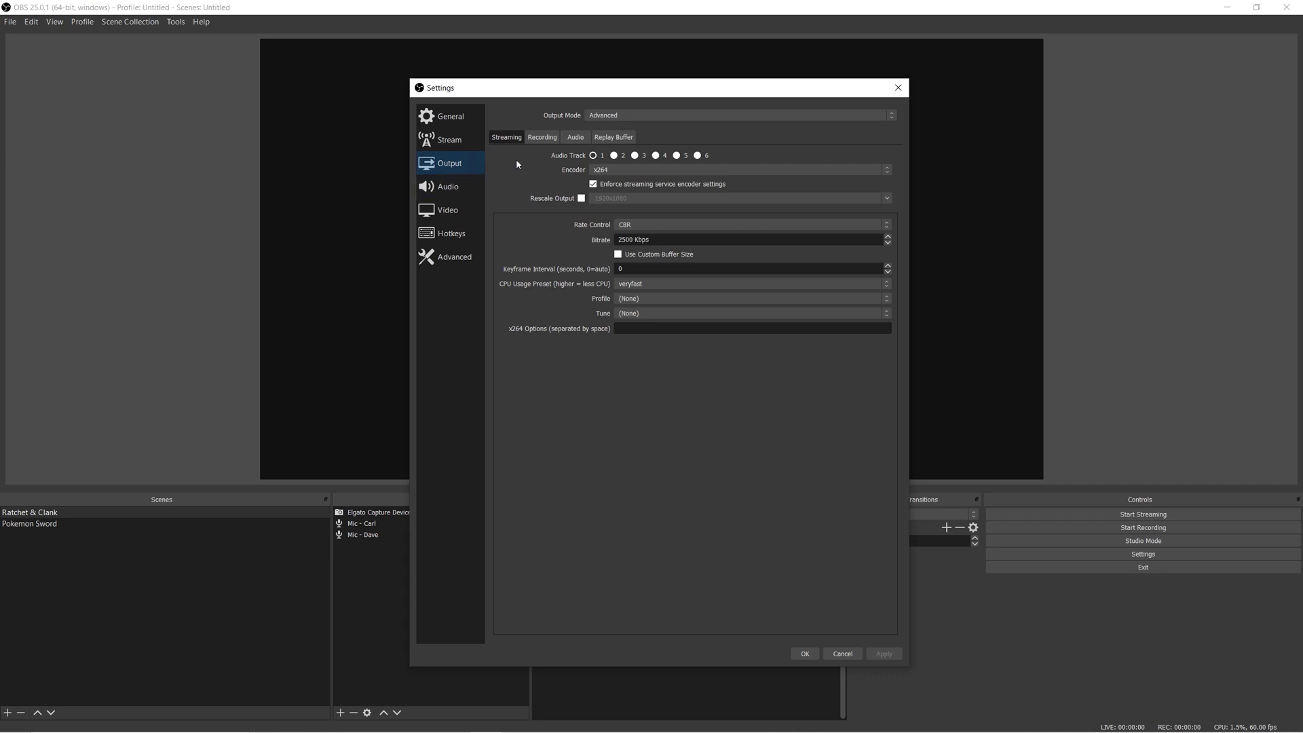
pyautogui.click(536, 139)
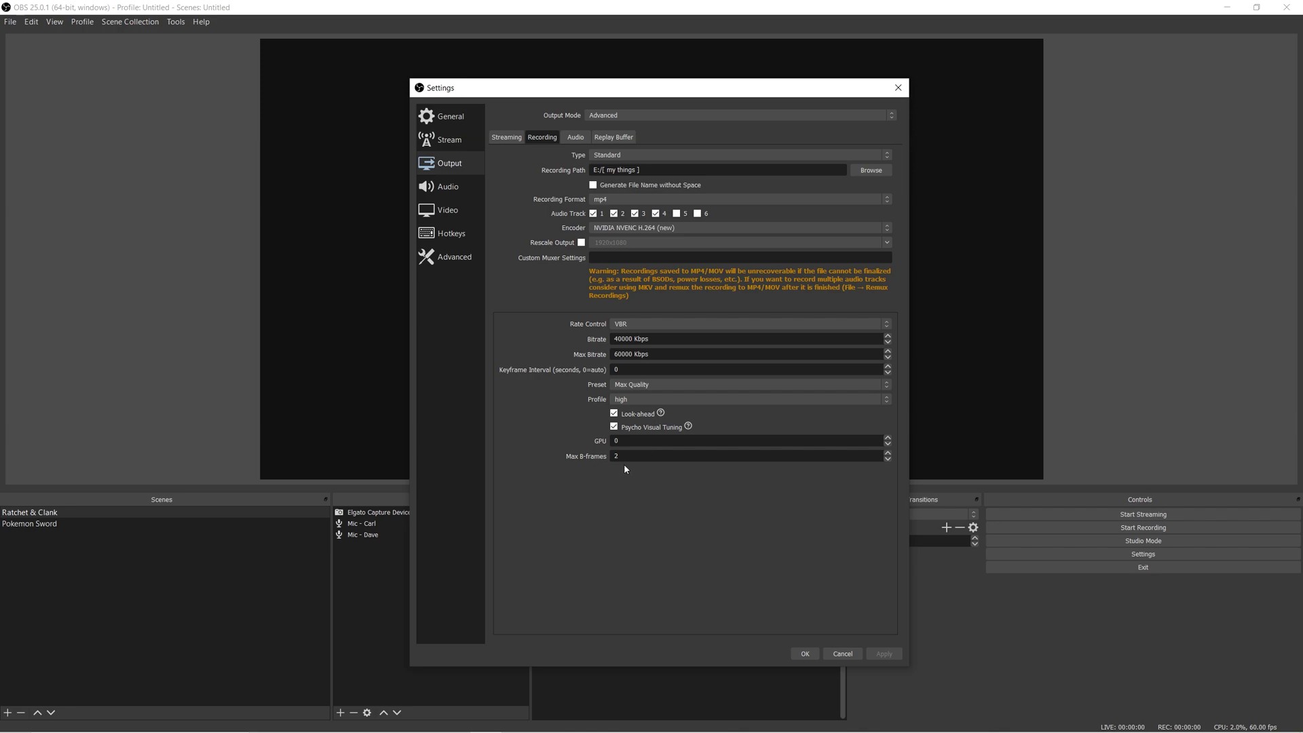
# Show the Audio page with 48 kHz stereo and Desktop Audio on Default.
pyautogui.click(457, 193)
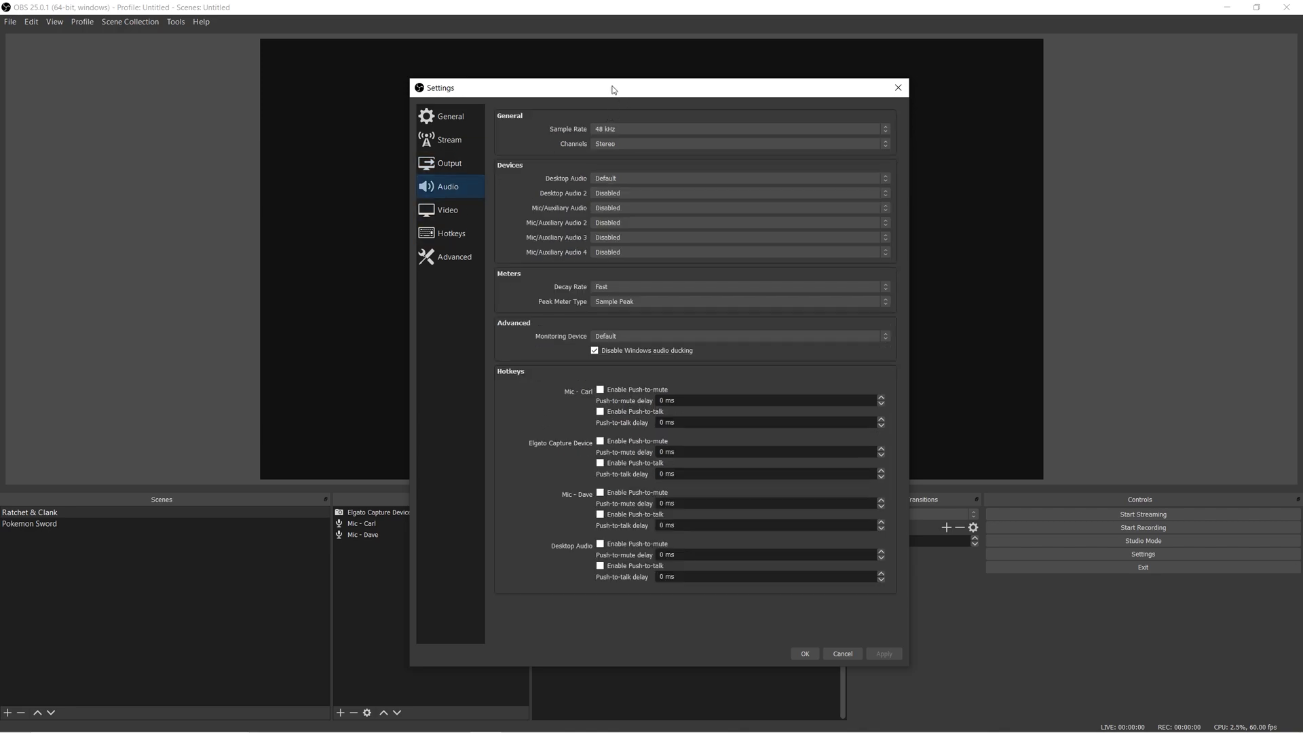
pyautogui.moveTo(611, 86); pyautogui.dragTo(610, 85)
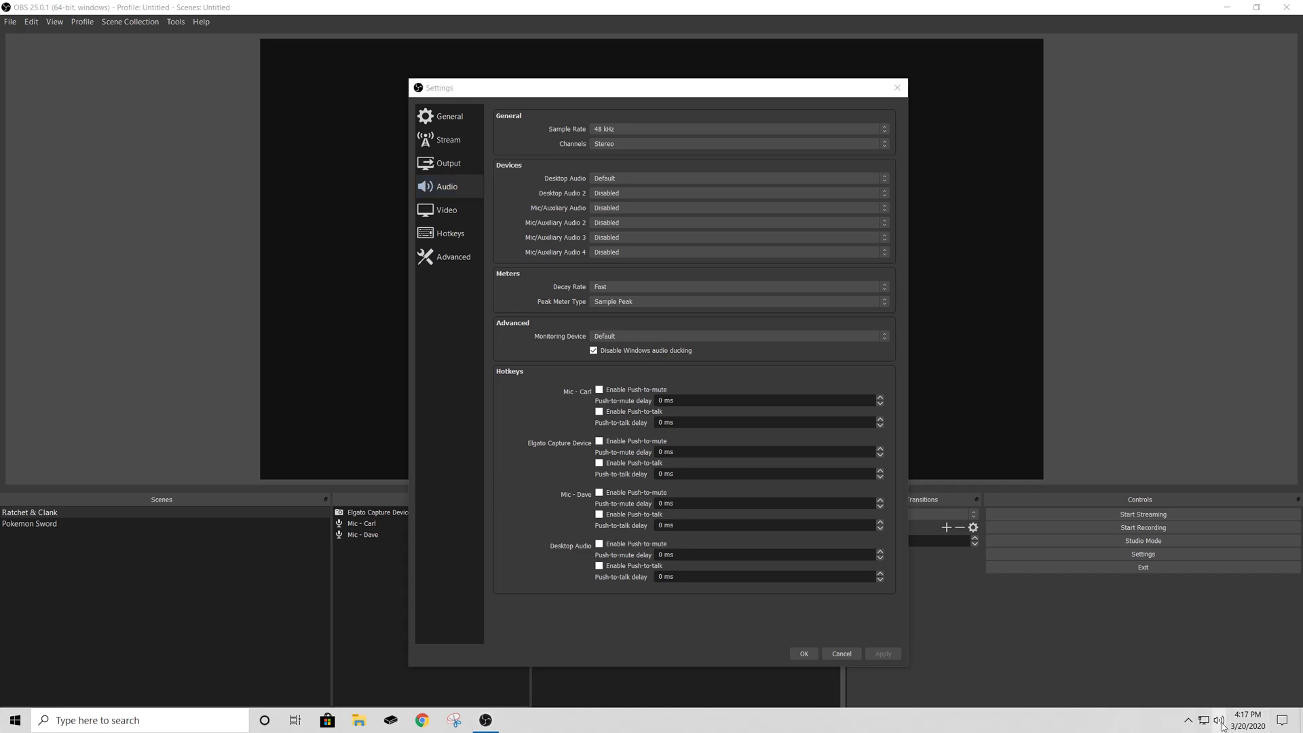
pyautogui.rightClick(1223, 725)
pyautogui.click(1214, 648)
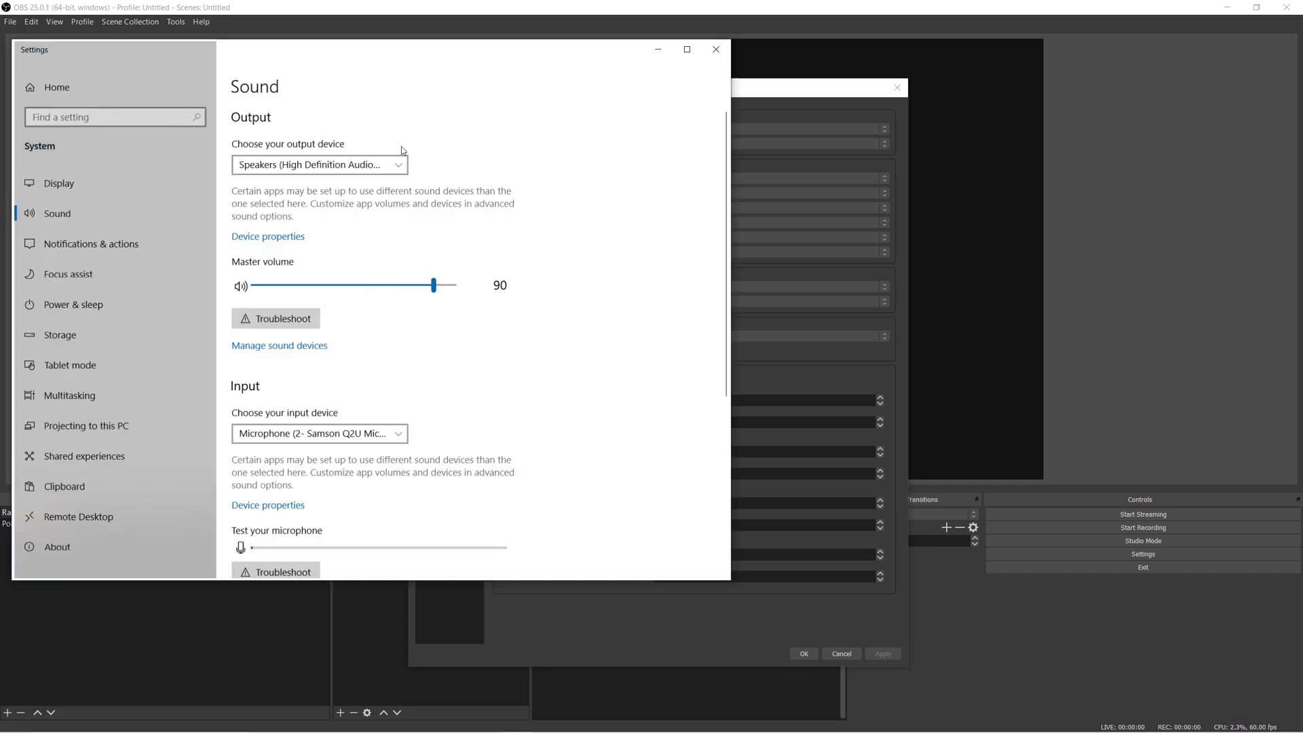
pyautogui.moveTo(308, 49); pyautogui.dragTo(306, 50)
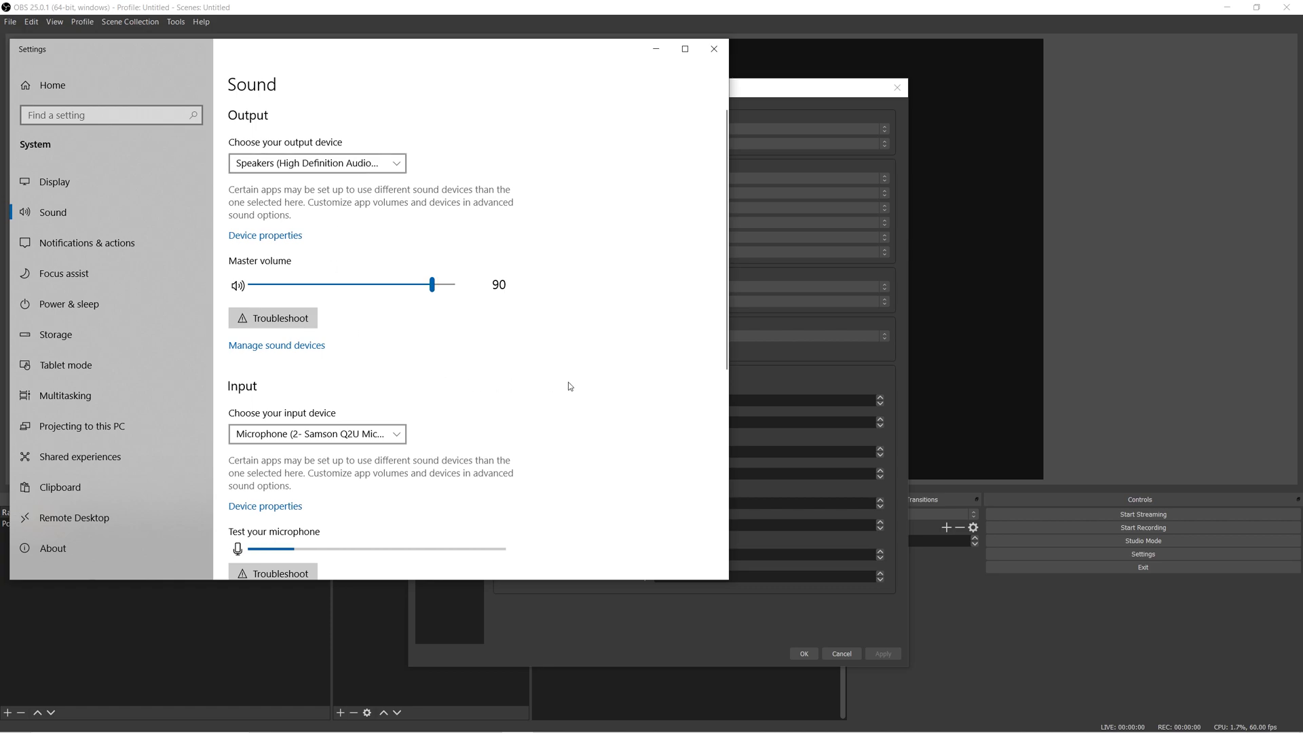
pyautogui.scroll(-2, 588, 385)
pyautogui.scroll(-2, 589, 384)
pyautogui.scroll(-2, 588, 380)
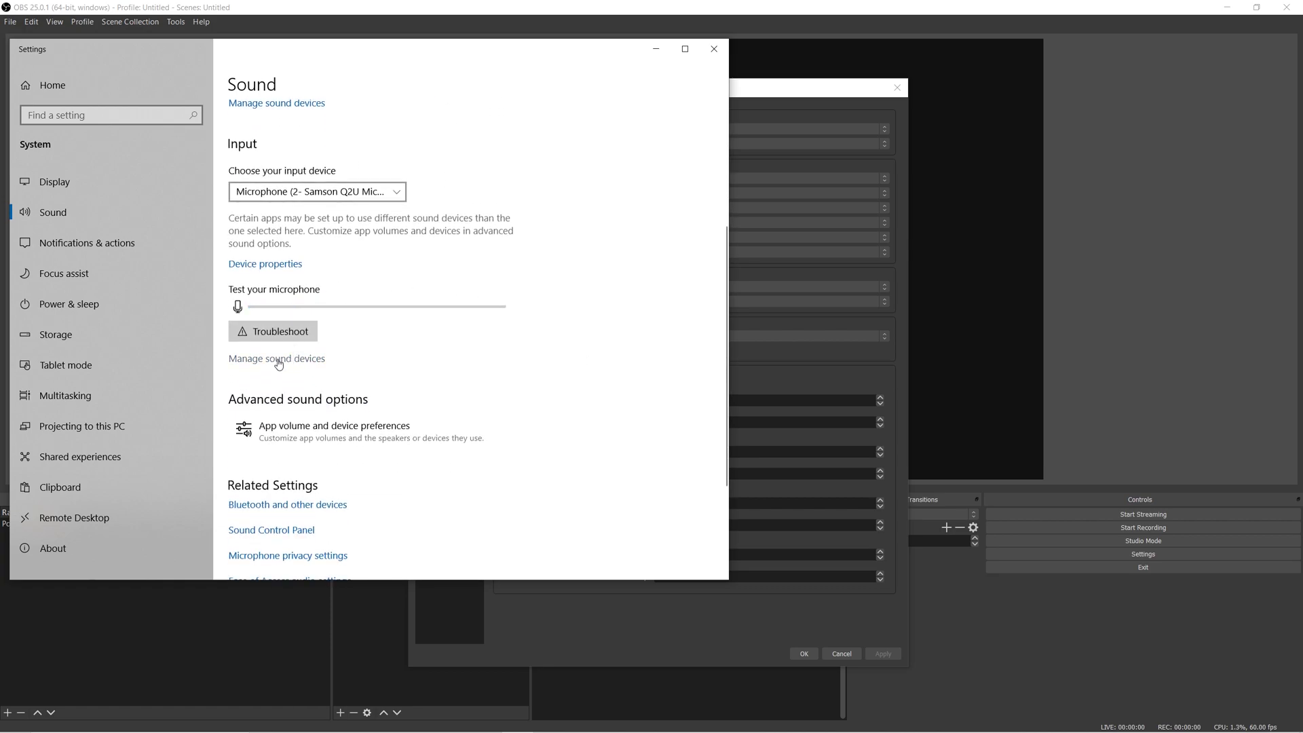
pyautogui.click(262, 267)
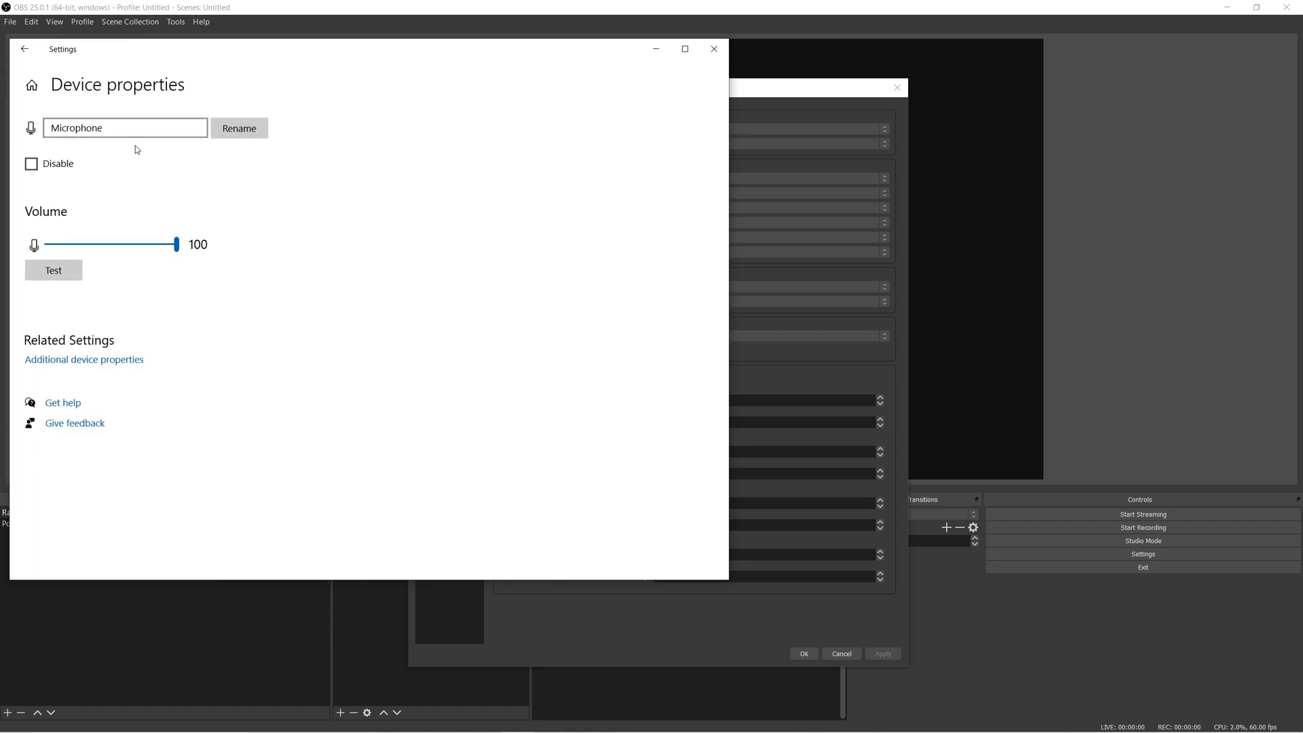
pyautogui.click(63, 364)
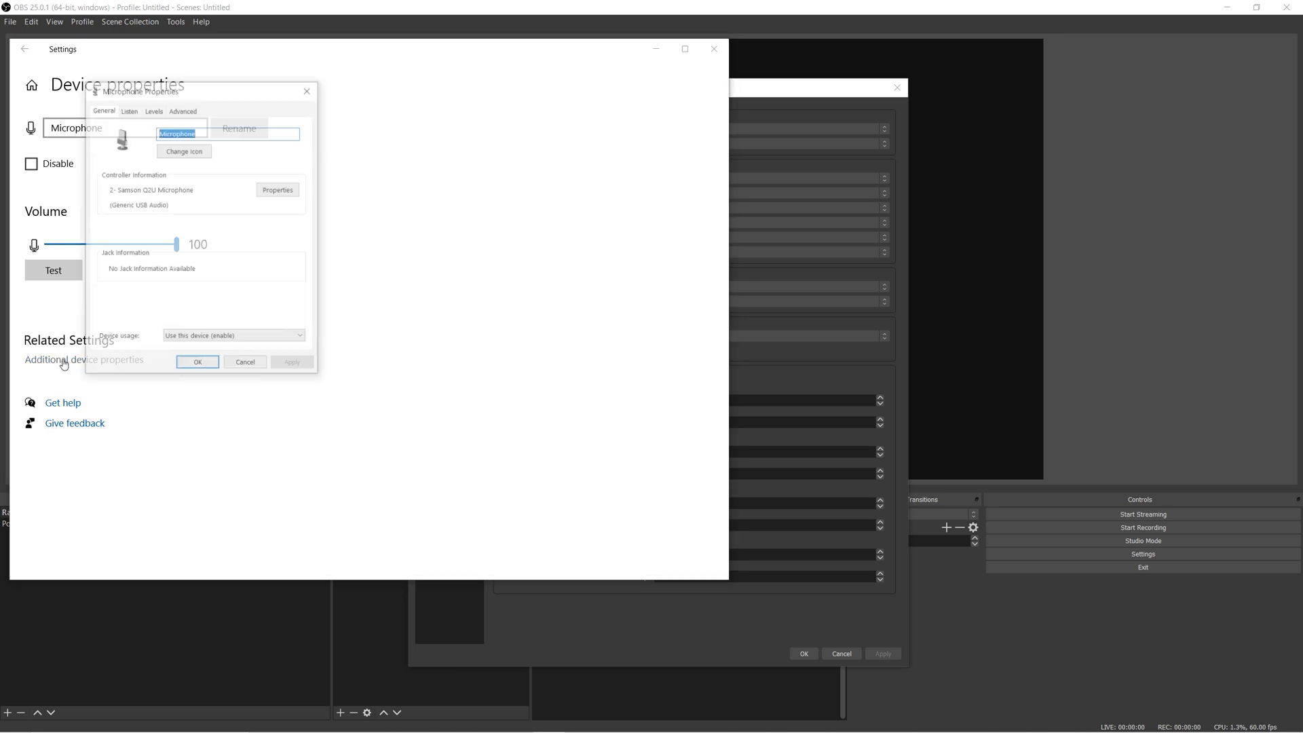
pyautogui.click(174, 112)
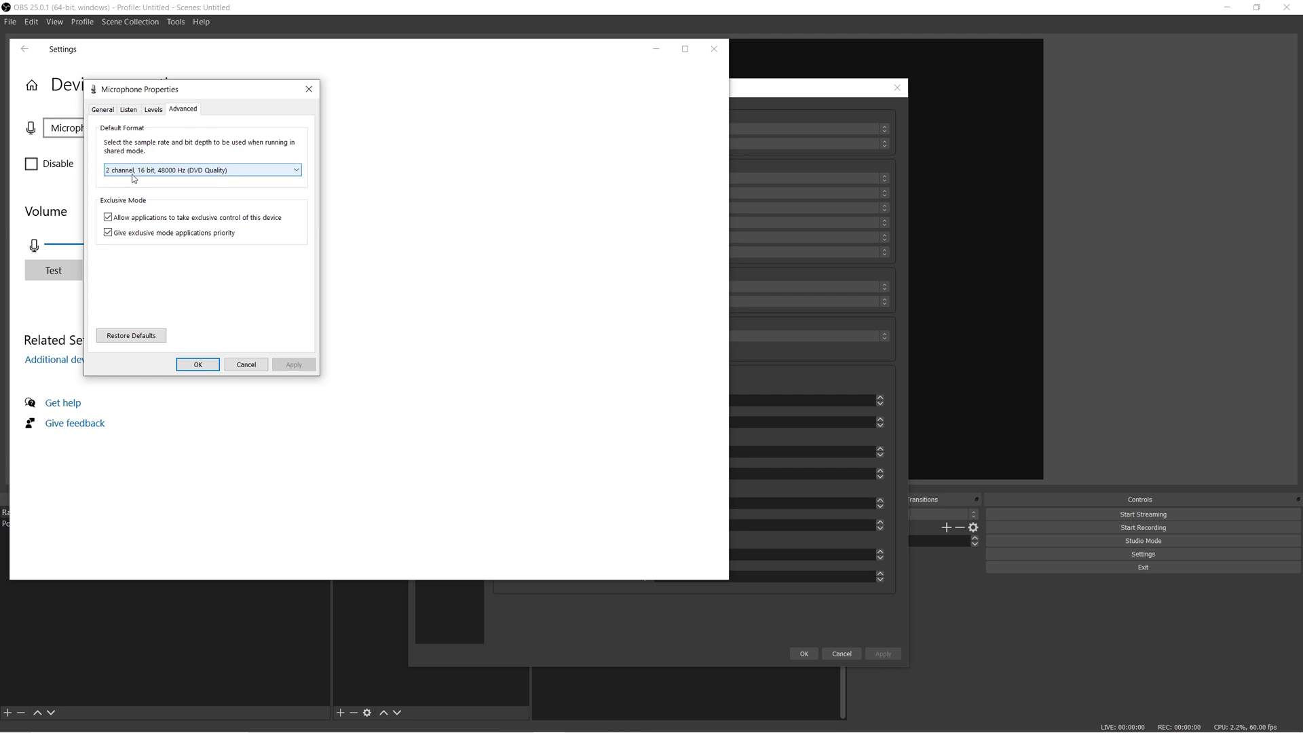
pyautogui.click(296, 171)
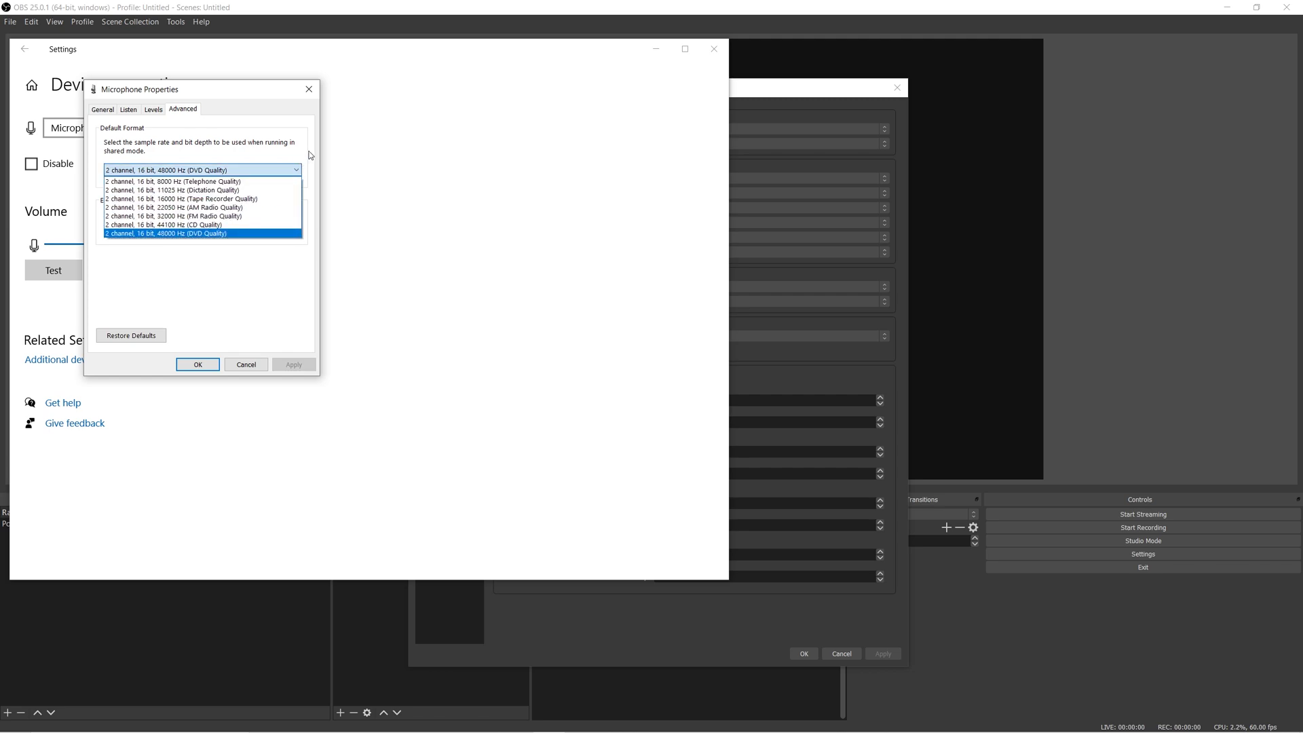
pyautogui.click(306, 163)
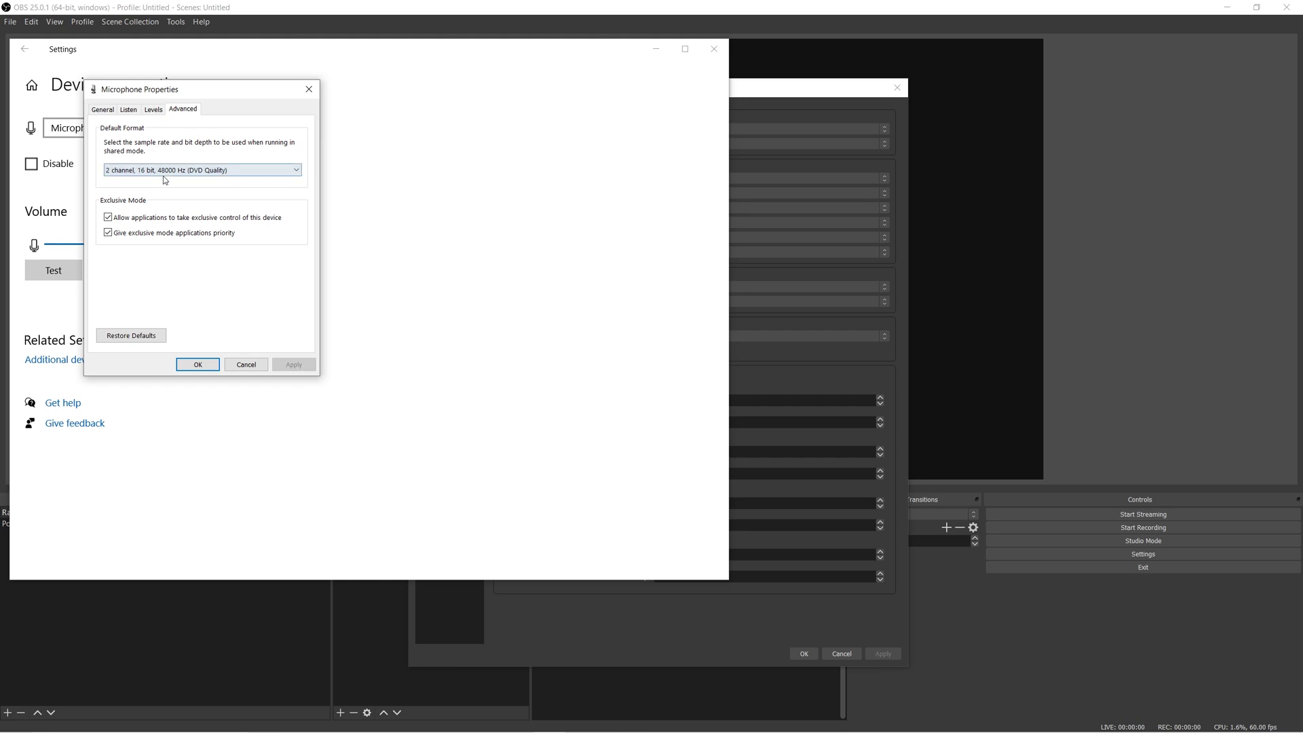
pyautogui.click(309, 90)
# Close Windows sound settings and show OBS Video: 2560x1440 base, 1920x1080 output, Lanczos, 60 FPS.
pyautogui.click(712, 49)
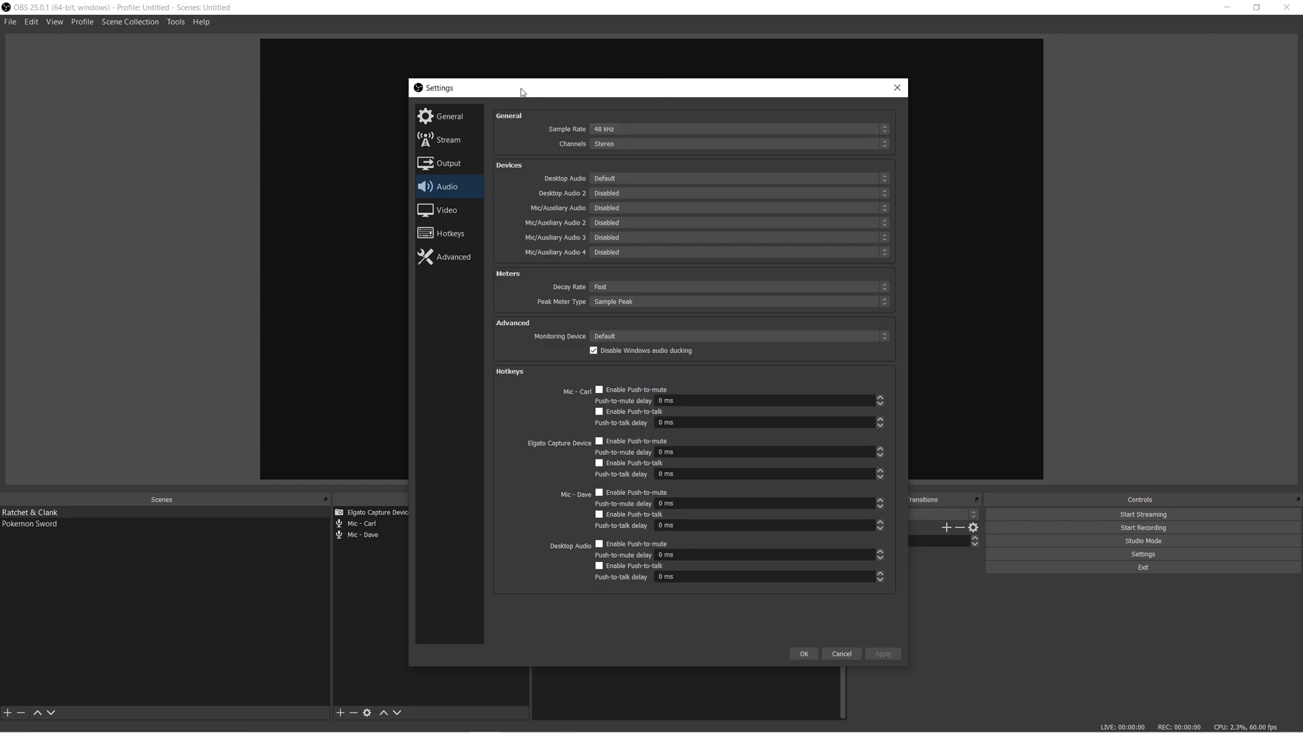
pyautogui.click(461, 218)
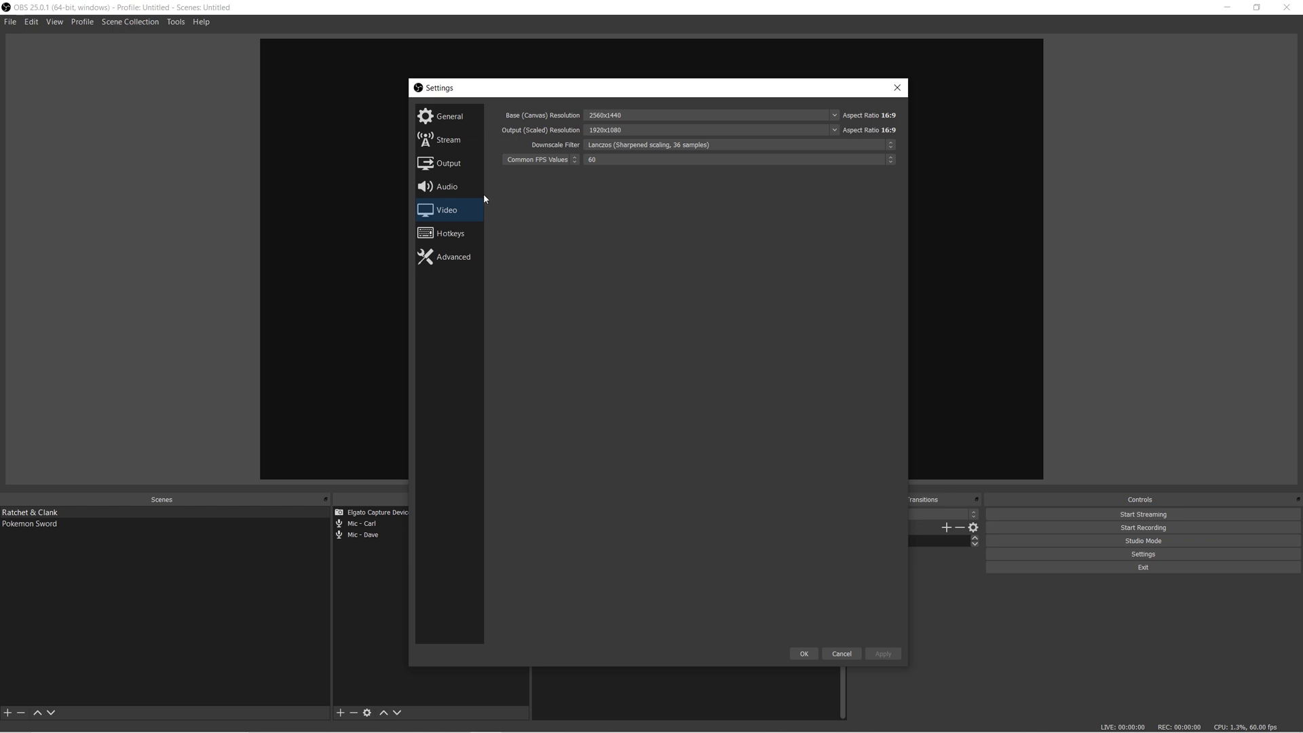
# Check Hotkeys, then view Advanced (Above Normal priority, Direct3D 11) in a taller window.
pyautogui.click(466, 239)
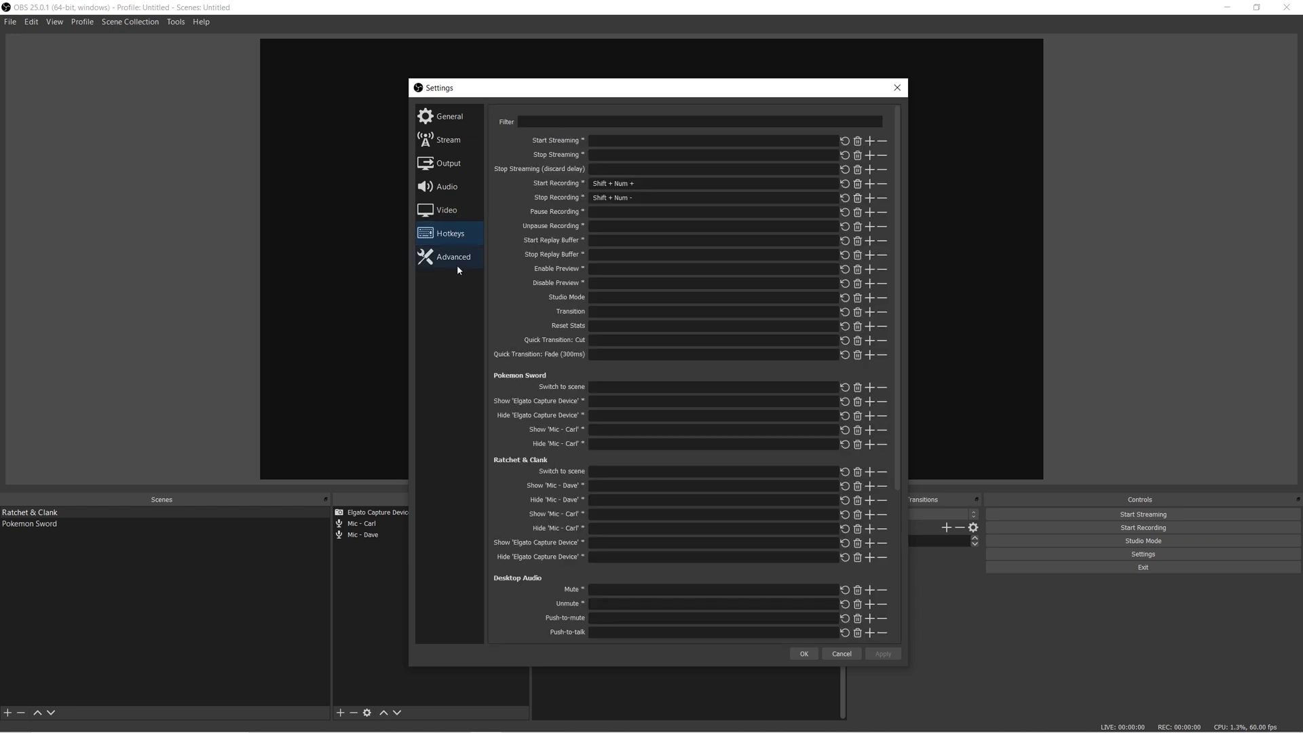
pyautogui.click(455, 266)
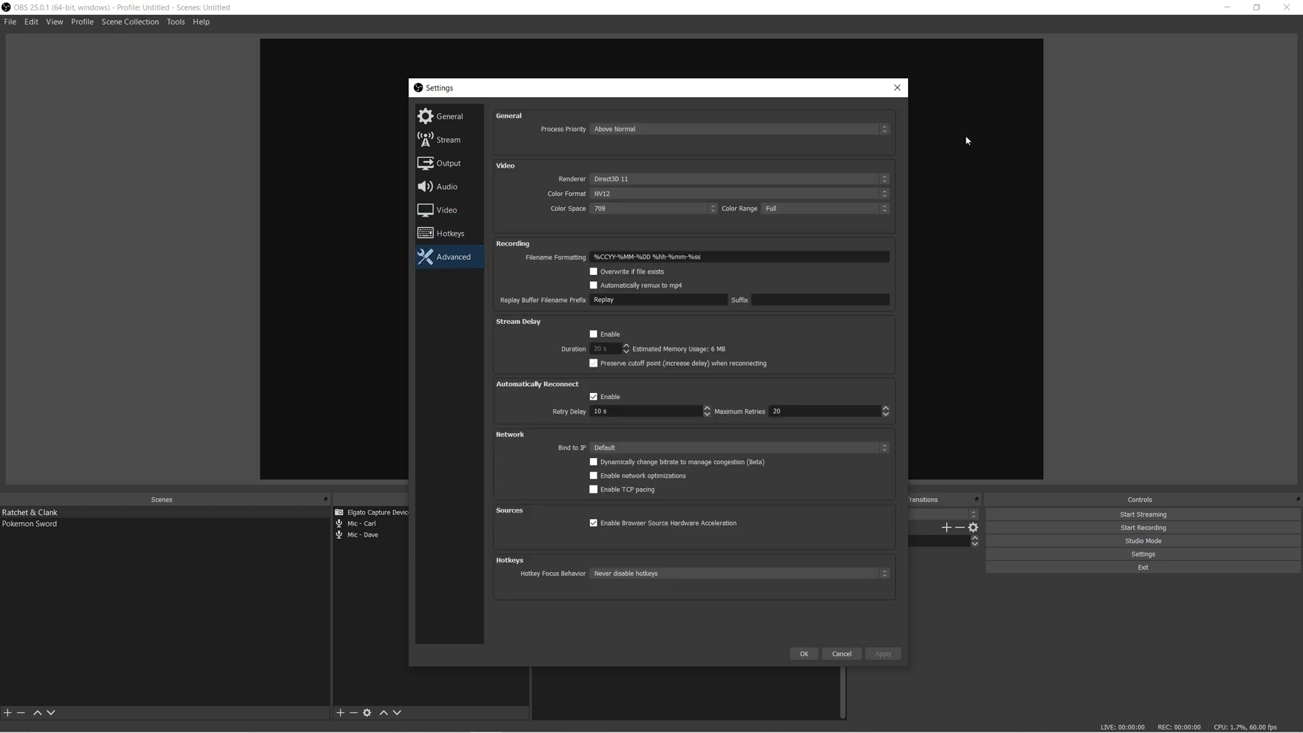
pyautogui.moveTo(737, 90); pyautogui.dragTo(739, 81)
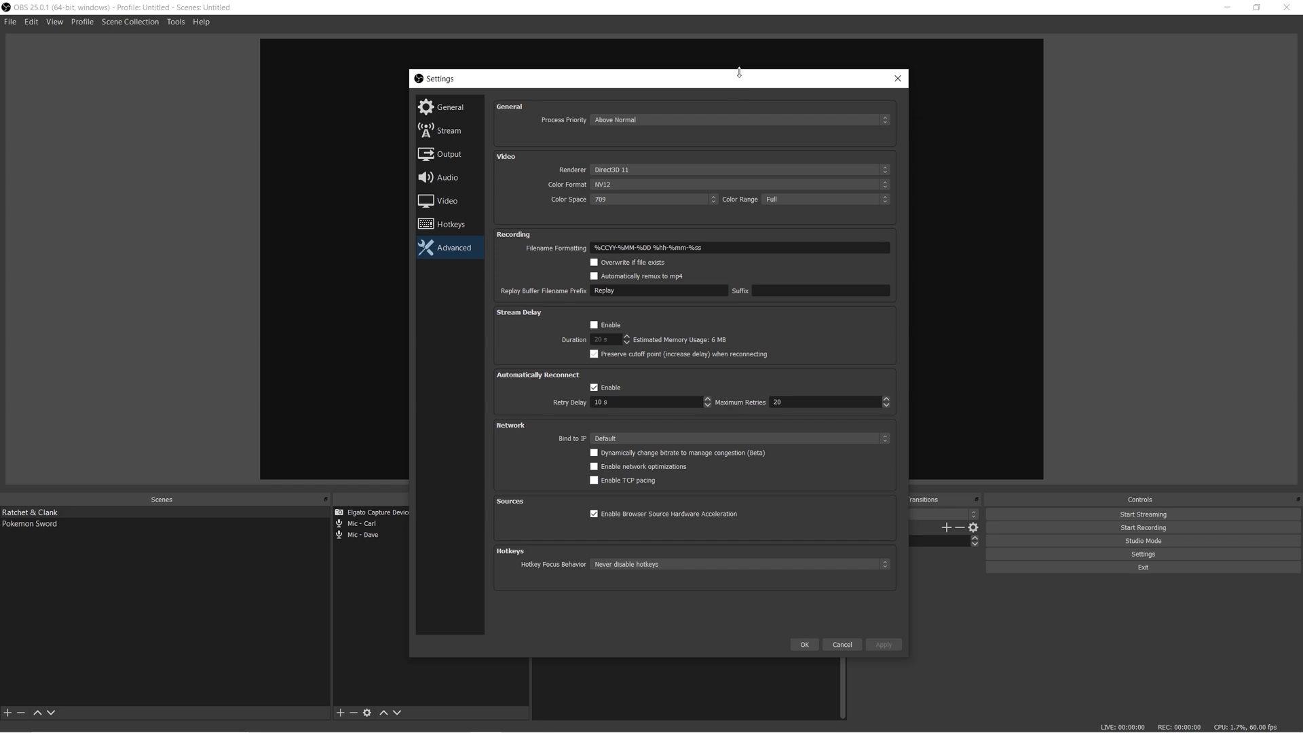
pyautogui.moveTo(740, 69); pyautogui.dragTo(741, 44)
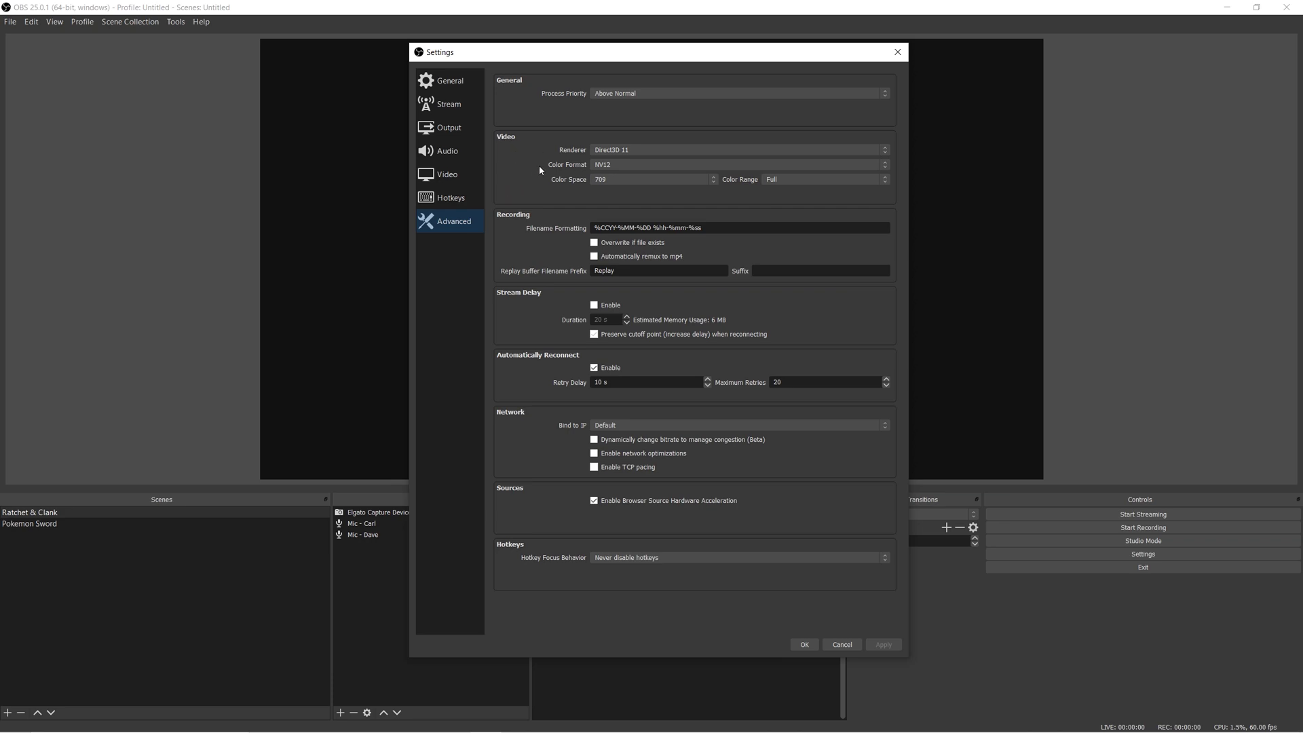
# Cancel the Settings dialog so none of the reviewed settings are changed.
pyautogui.click(842, 644)
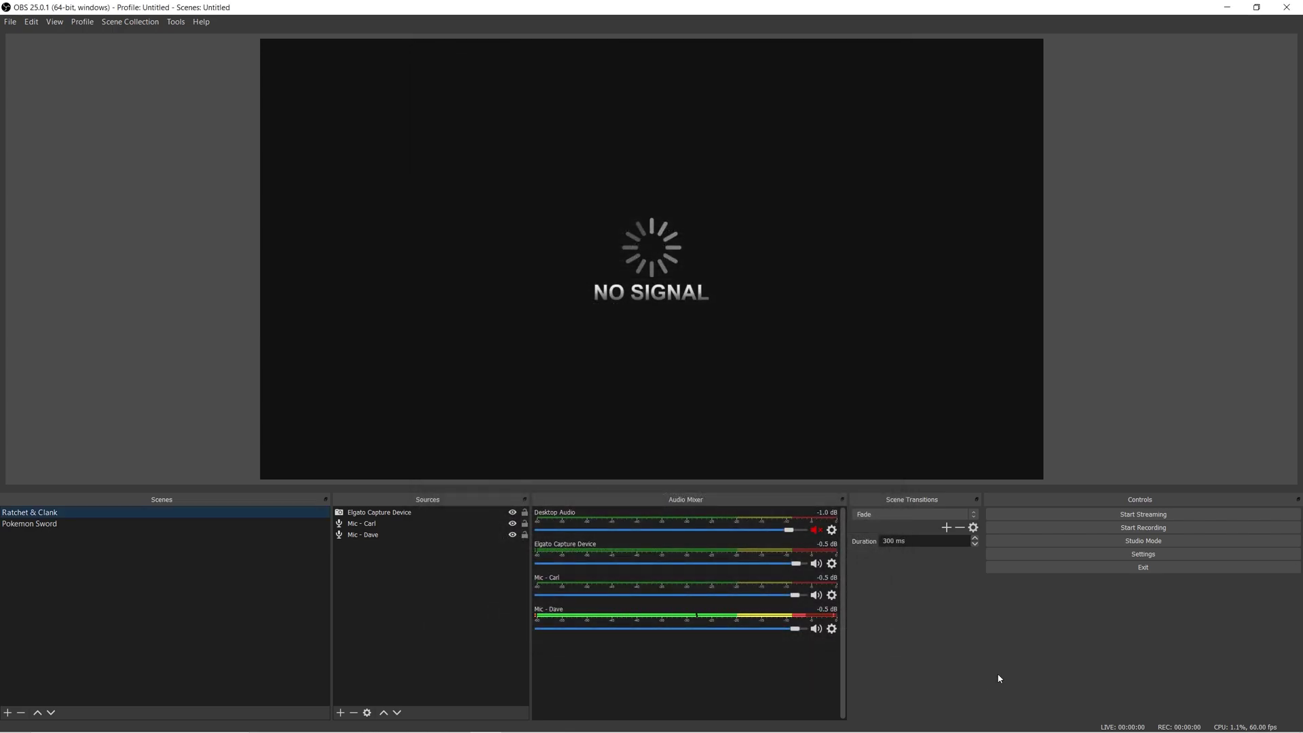